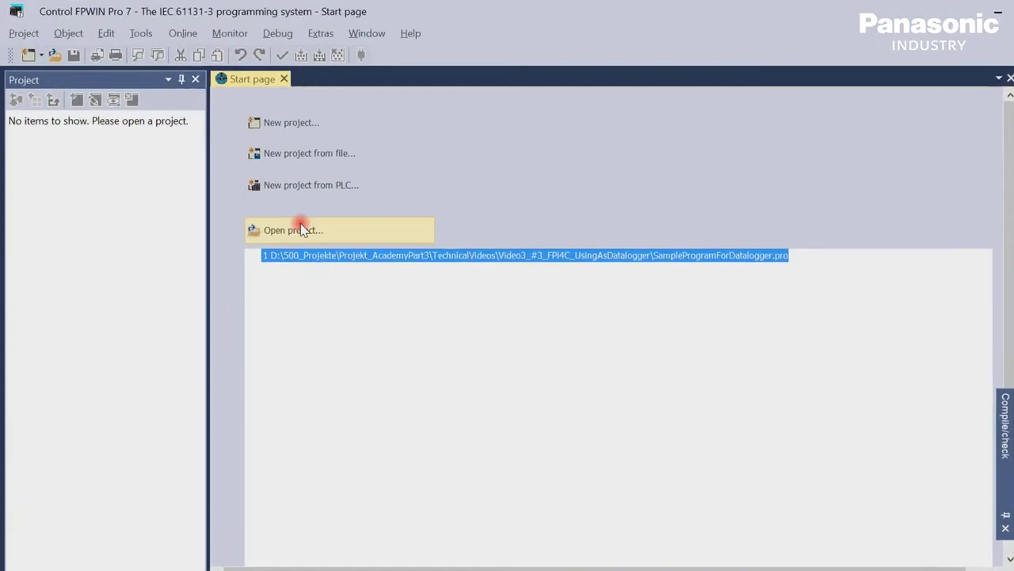
Open the project SampleProgramForDatalogger.pro from disk.
click(353, 265)
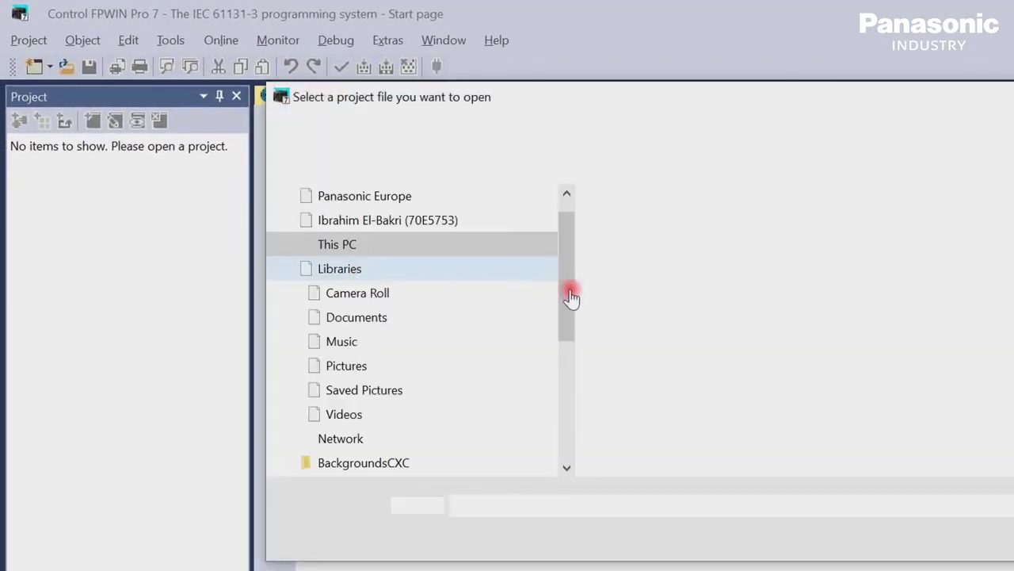
click(634, 226)
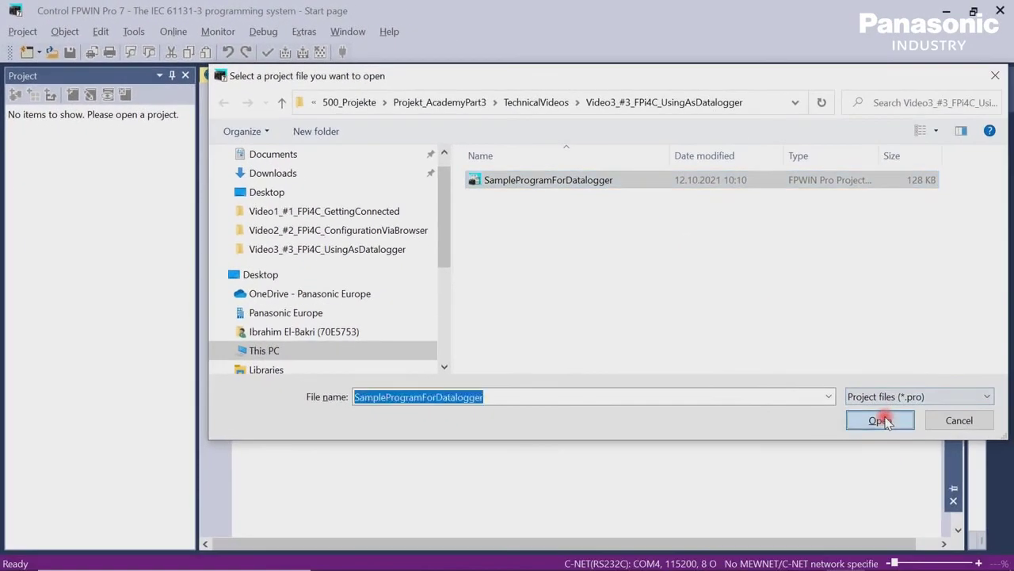
click(885, 422)
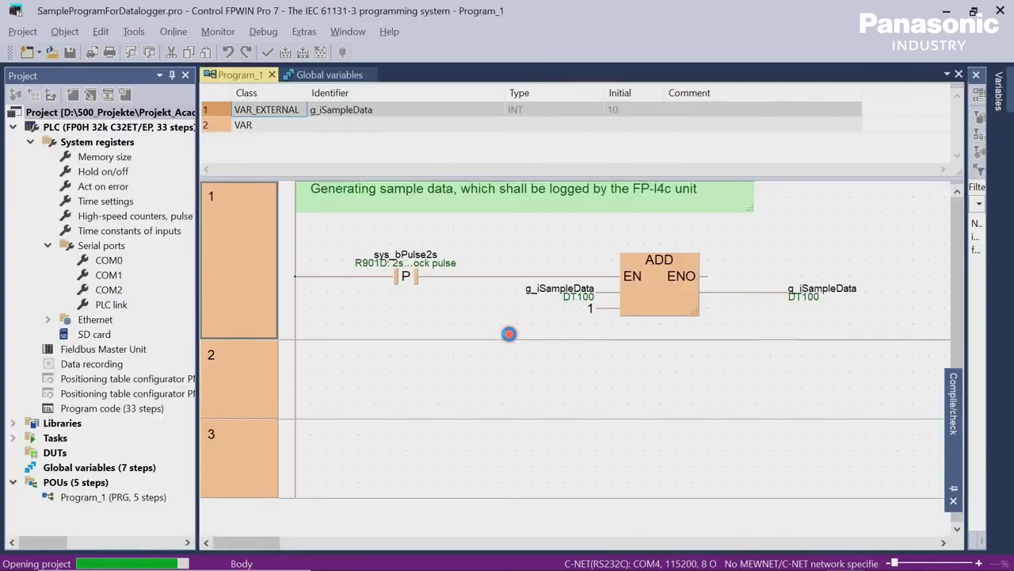
Review the COM0 serial port settings and open Program_1's ladder code.
click(109, 260)
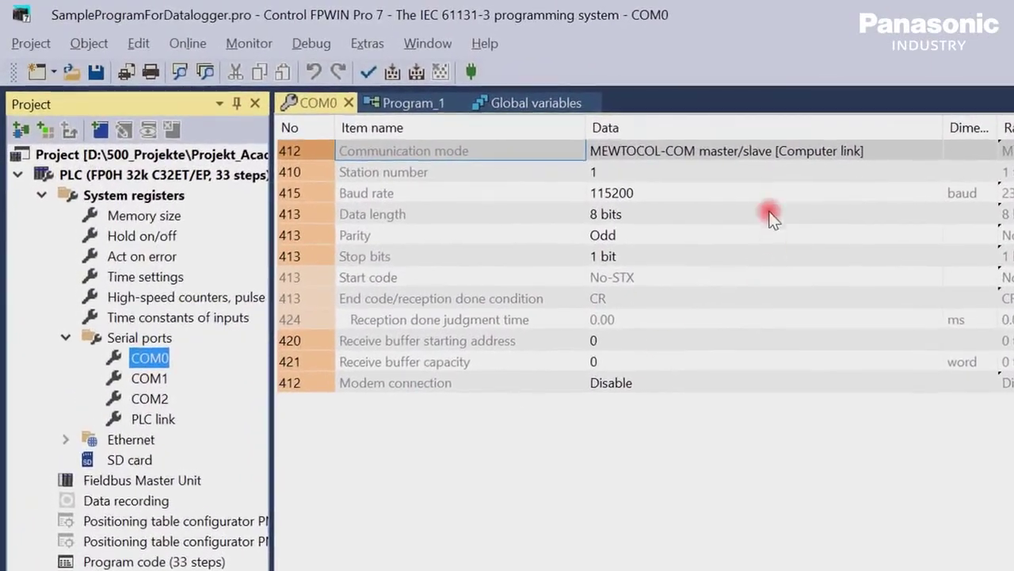
click(650, 301)
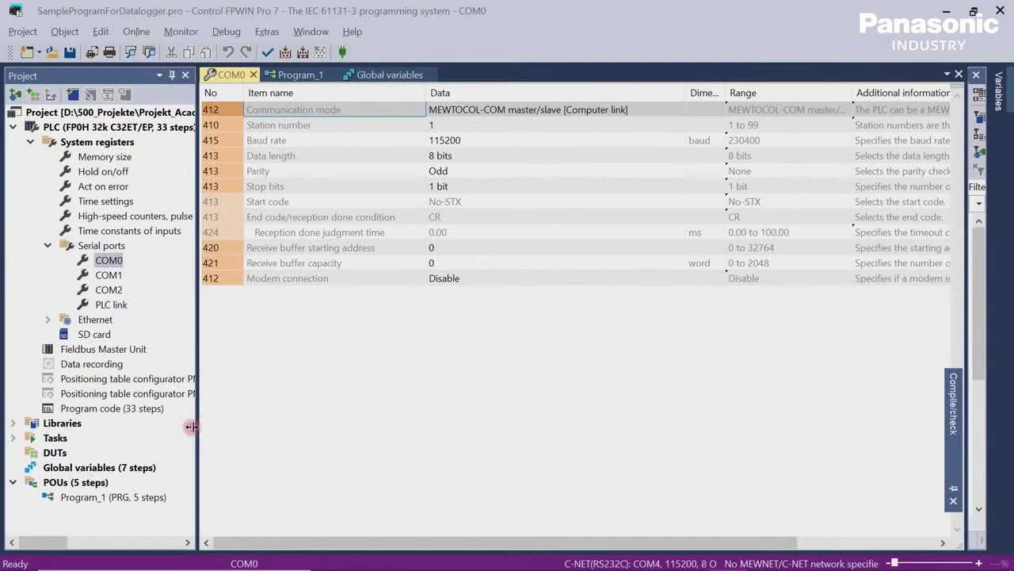
double_click(121, 499)
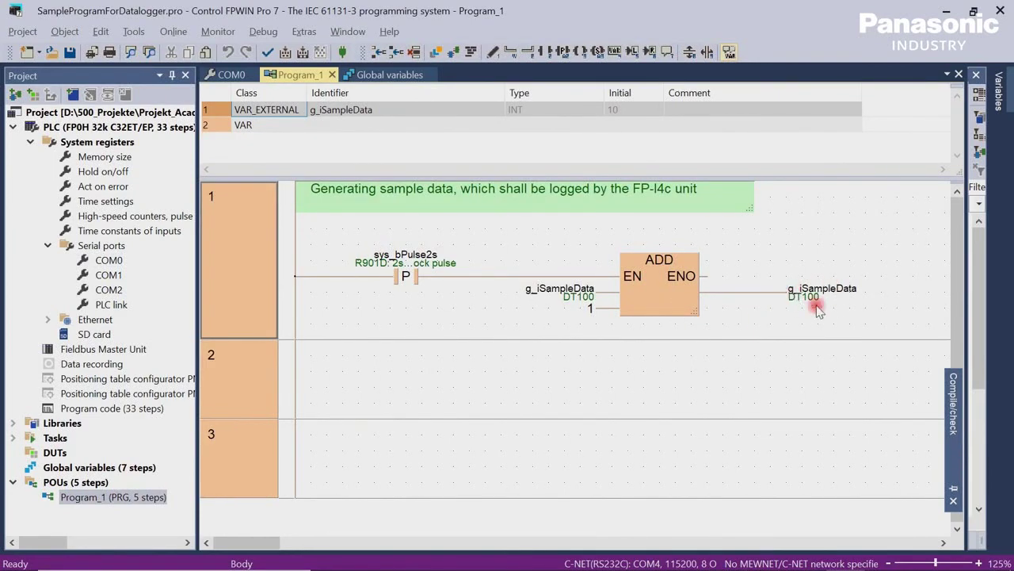
Set the communication network type to C-NET(RS232C,USB) and go online with the PLC.
click(174, 31)
click(223, 89)
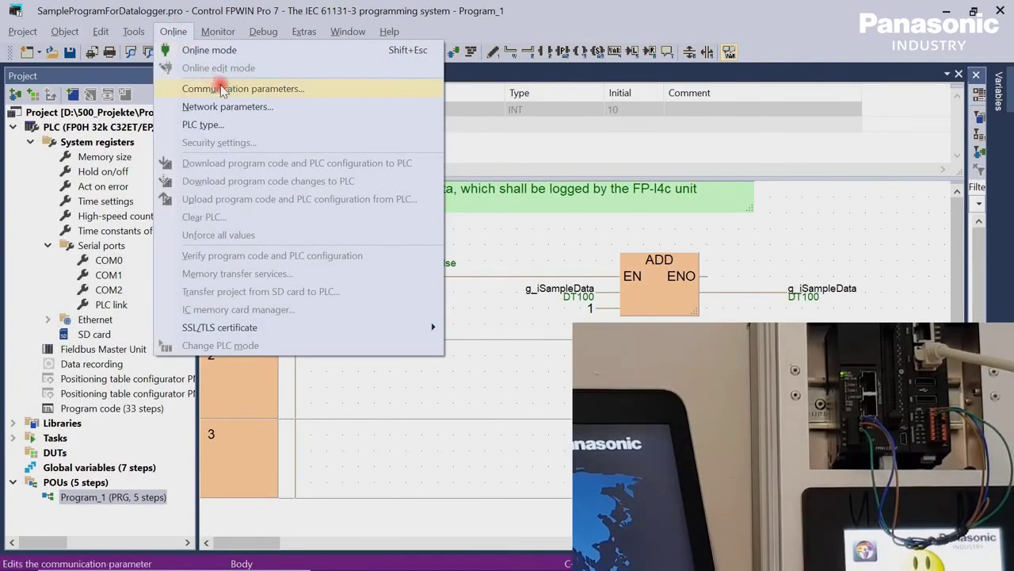
click(534, 115)
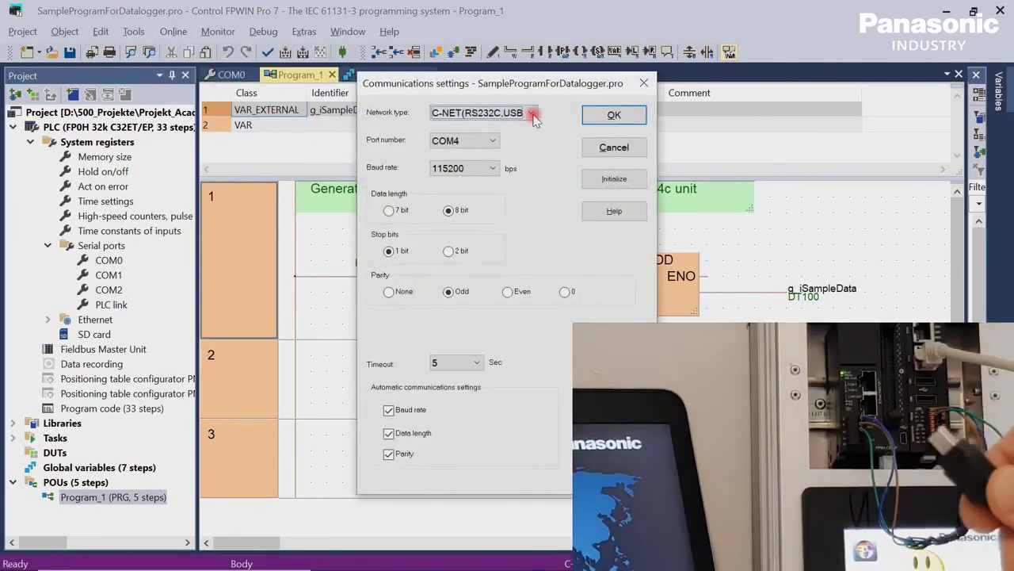
click(526, 123)
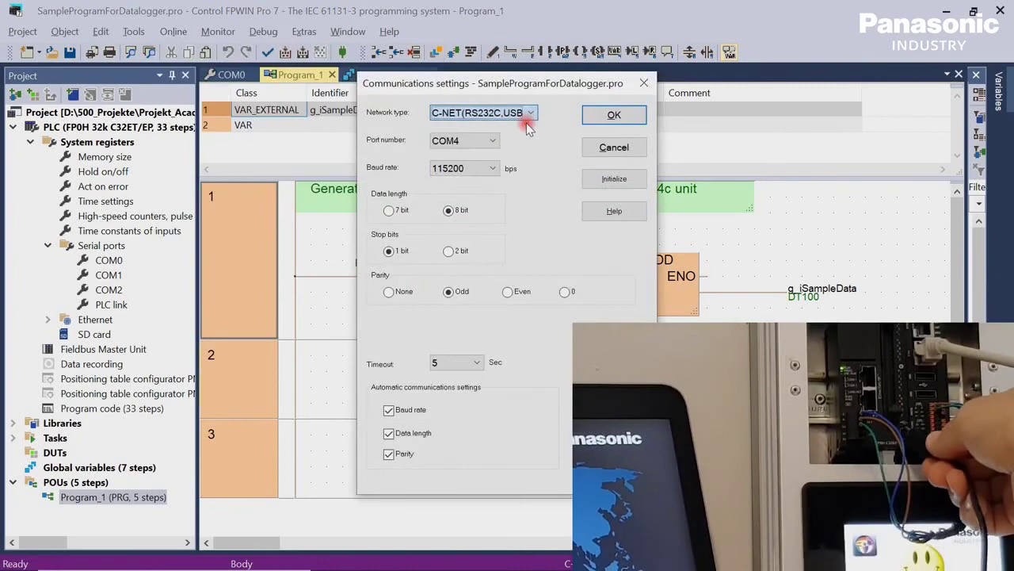
click(626, 116)
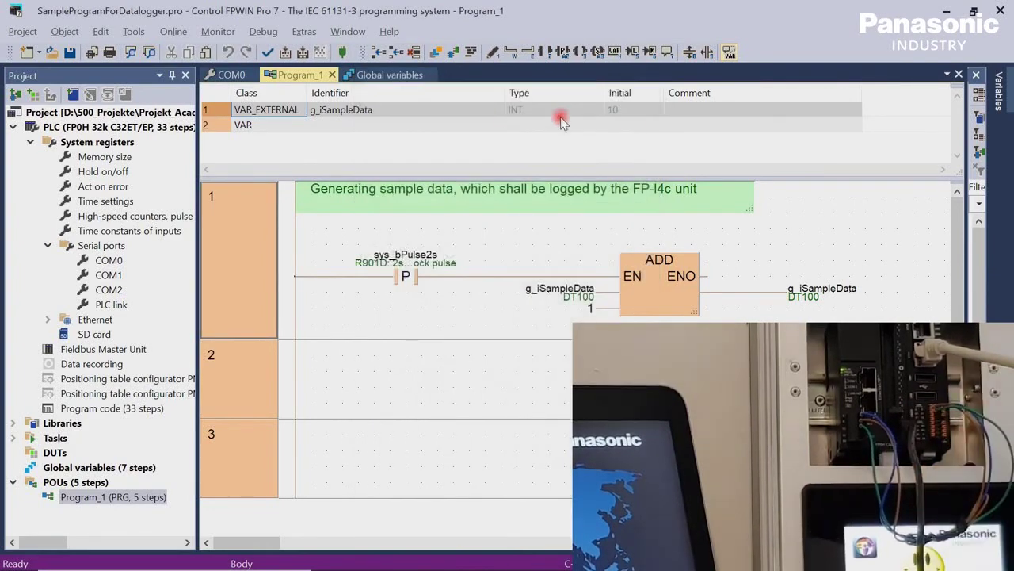
click(344, 52)
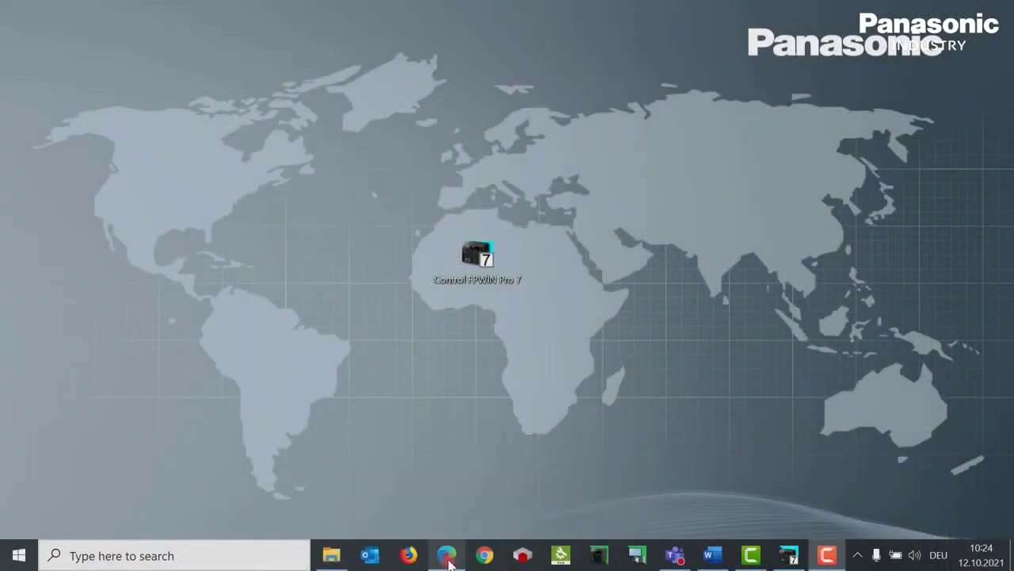
click(447, 555)
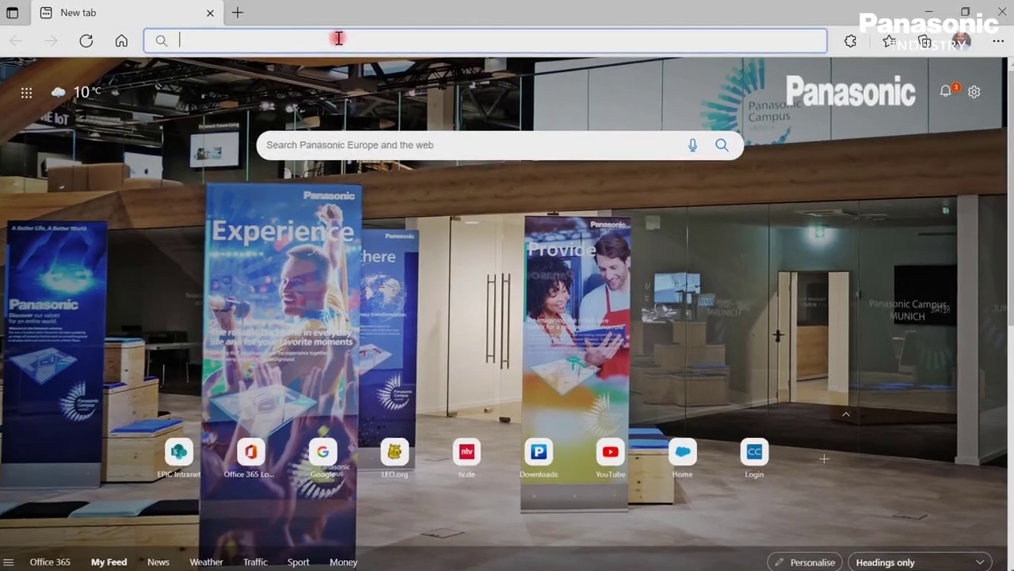
text(https://192.168.0.1/machine_config/)
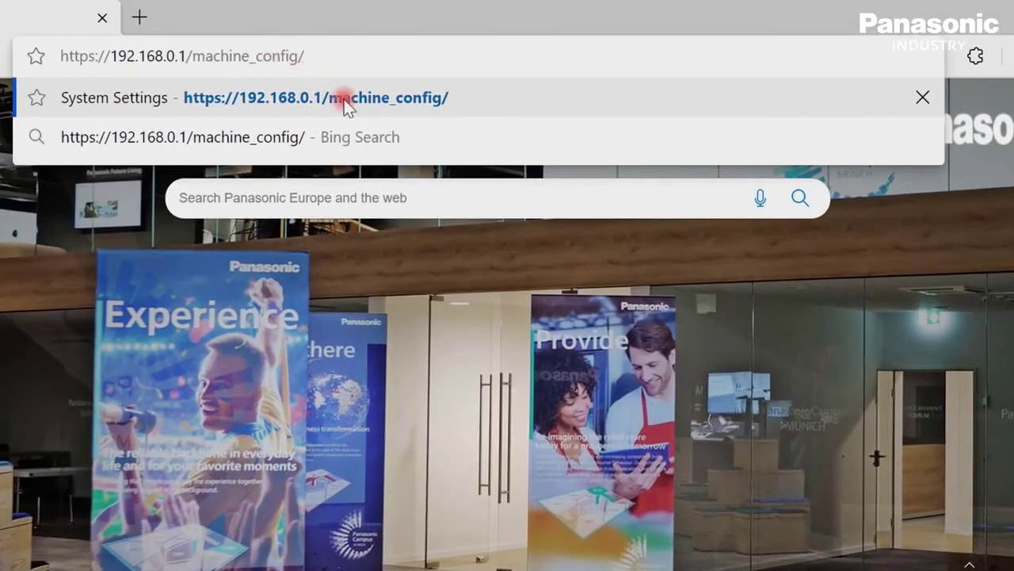
click(344, 99)
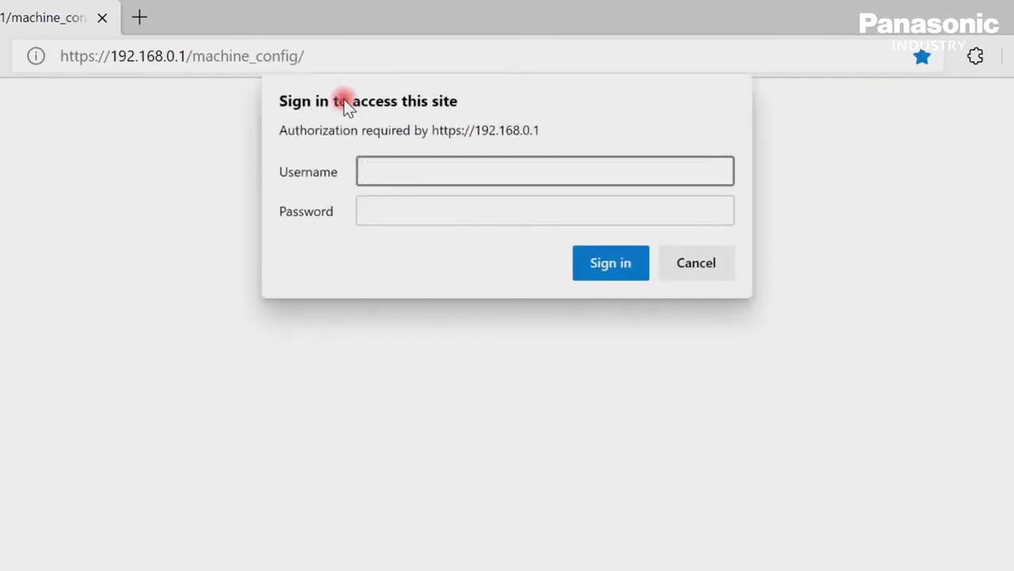
Sign in with the administrator username and password.
text(admin)
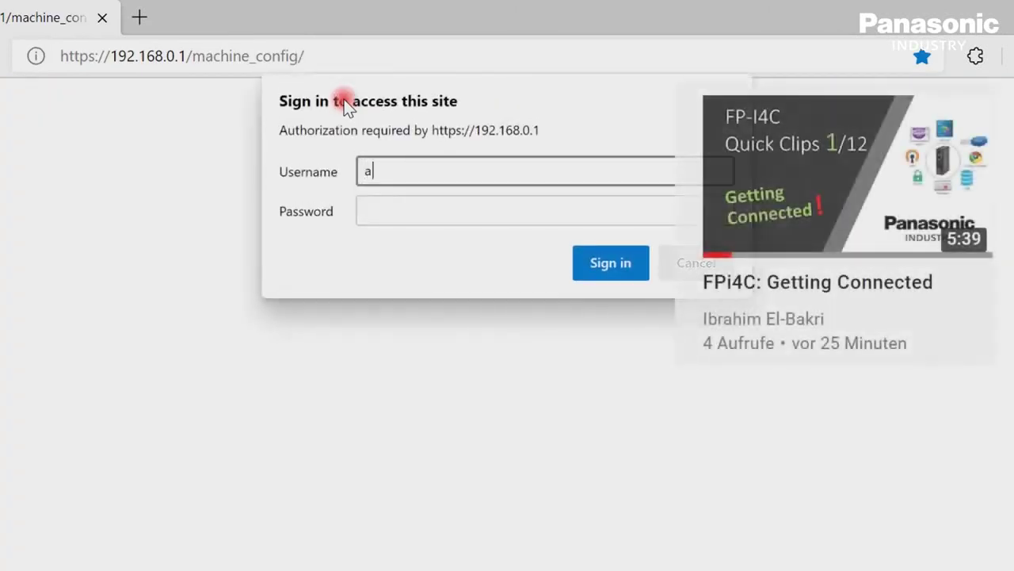
key(Tab)
text(******)
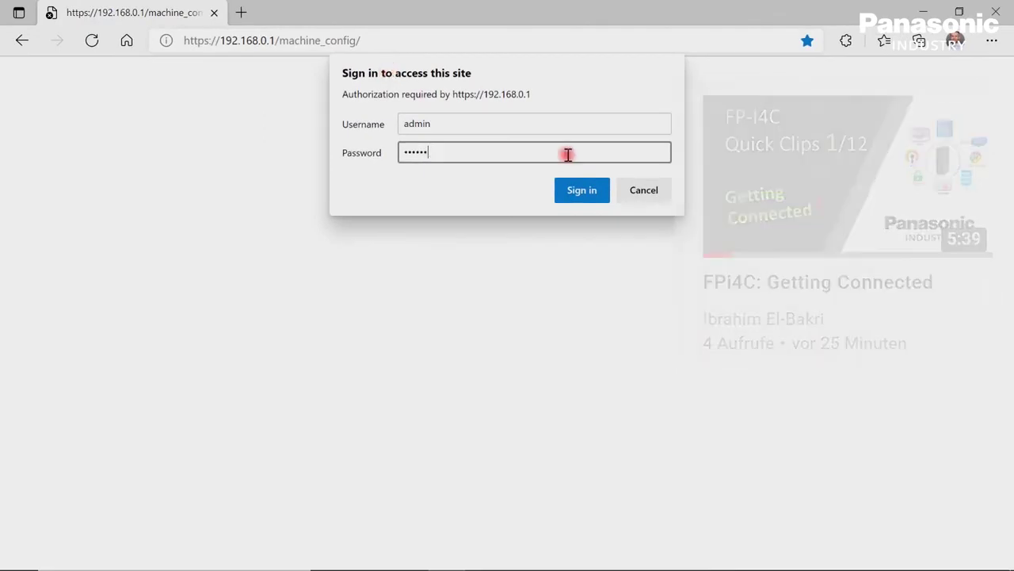
click(580, 194)
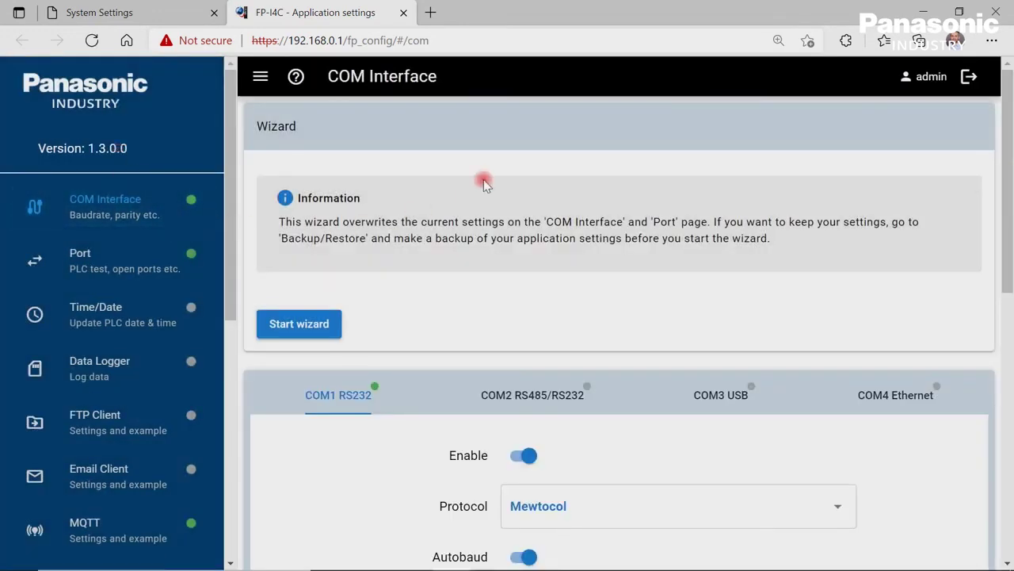
Check the COM1 RS232 port settings, leaving the port switched on.
scroll(483, 180, down, 2)
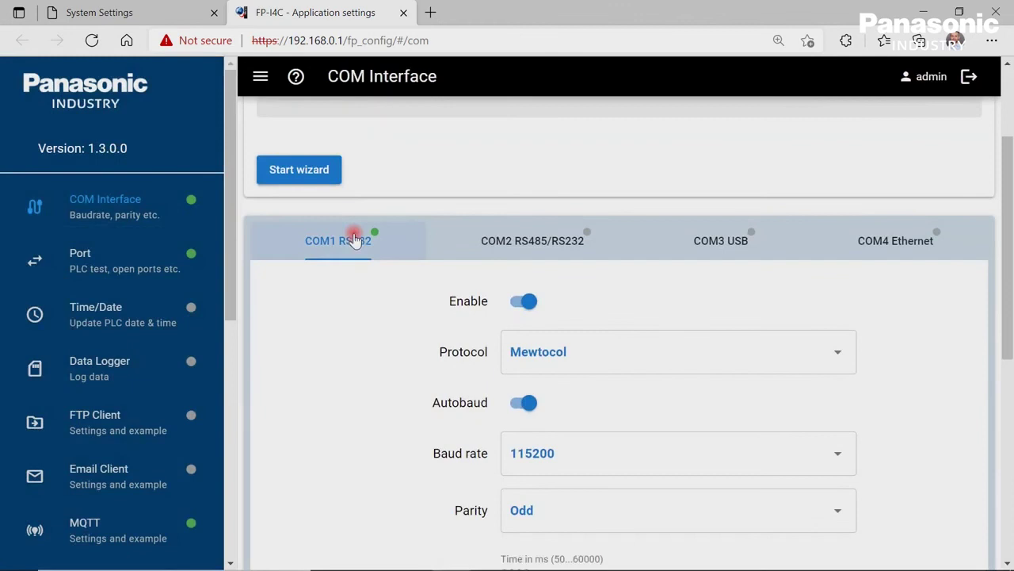
click(355, 239)
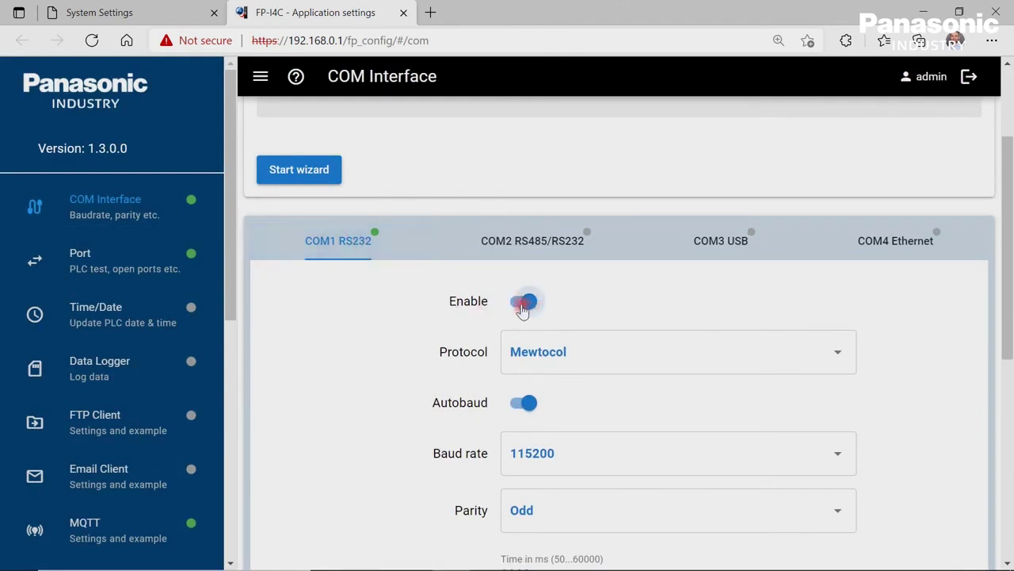
click(521, 306)
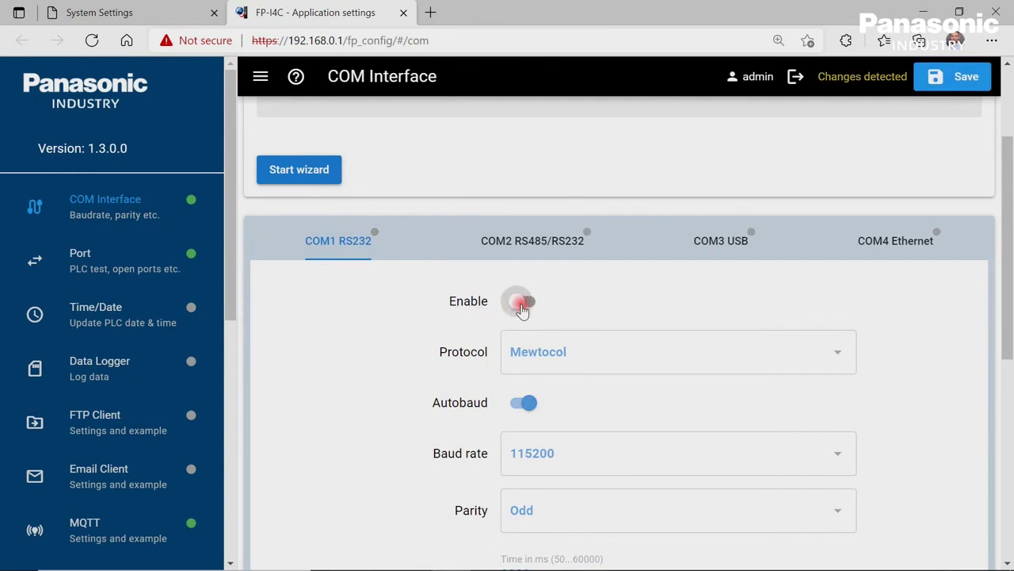
click(521, 305)
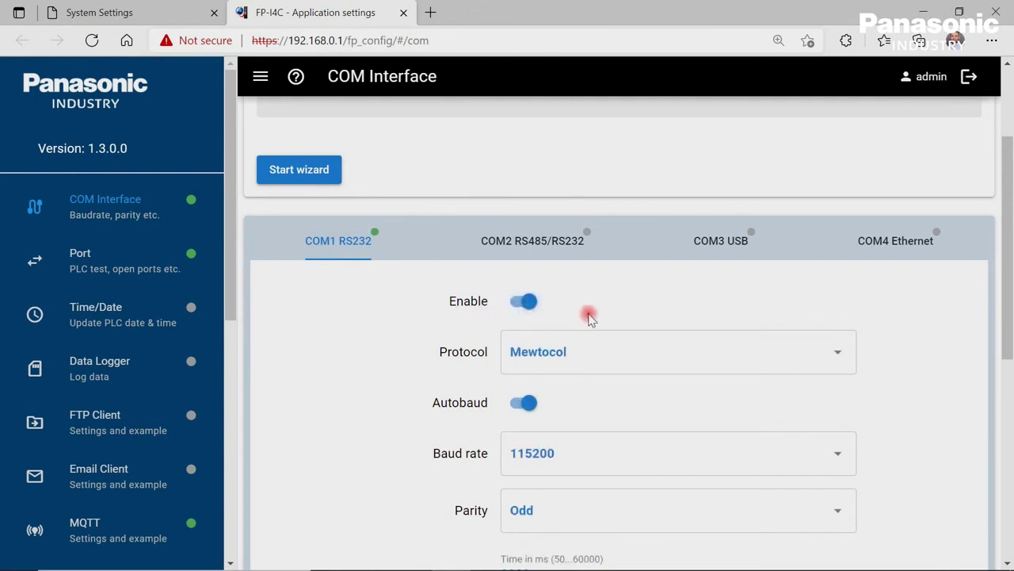
scroll(588, 316, down, 1)
scroll(589, 316, down, 1)
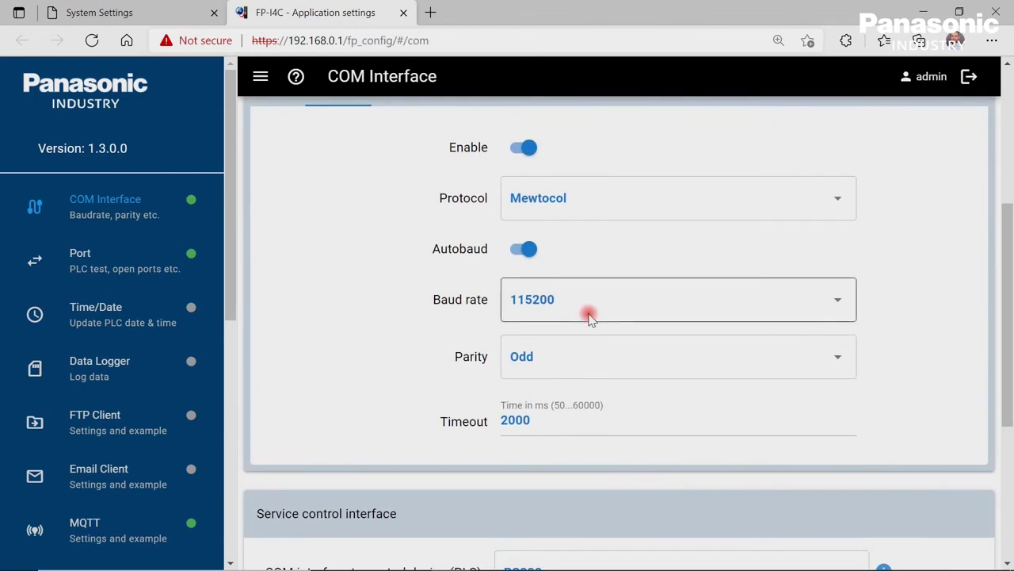
scroll(589, 315, down, 1)
scroll(590, 315, down, 2)
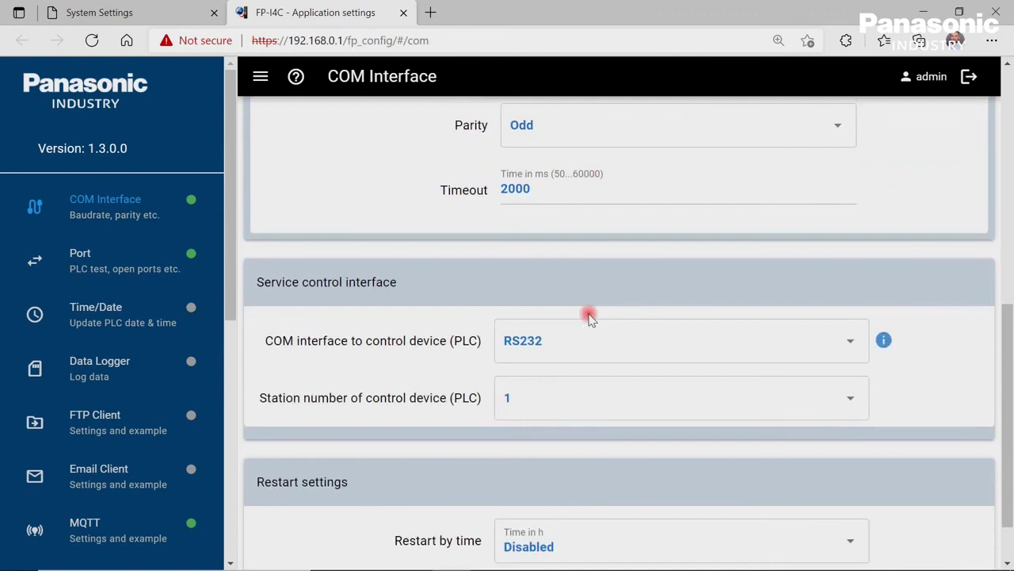
Keep RS232 as the PLC control interface with station number 1.
click(854, 346)
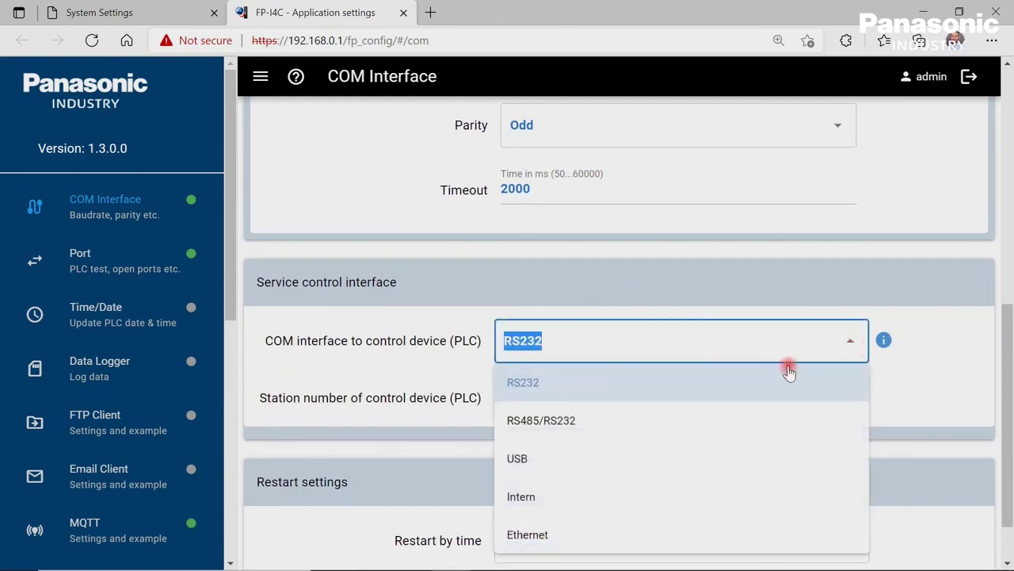
click(767, 388)
scroll(808, 360, down, 1)
click(849, 331)
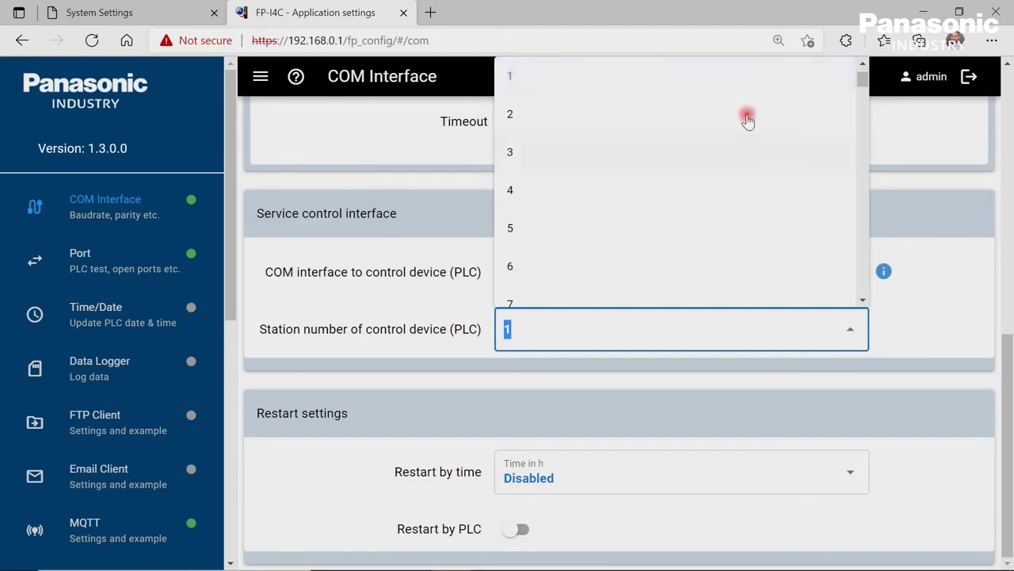
click(736, 76)
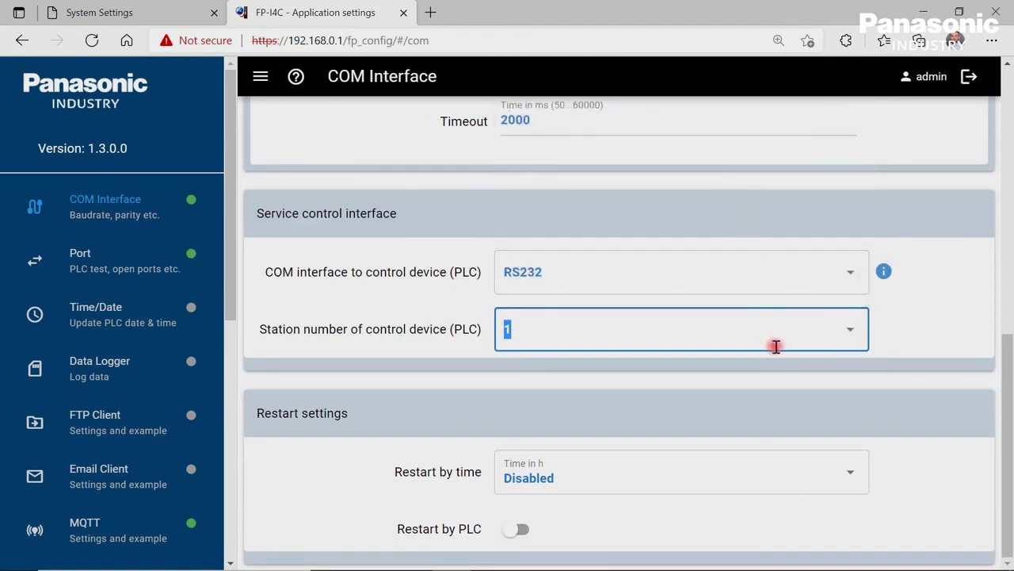
click(911, 337)
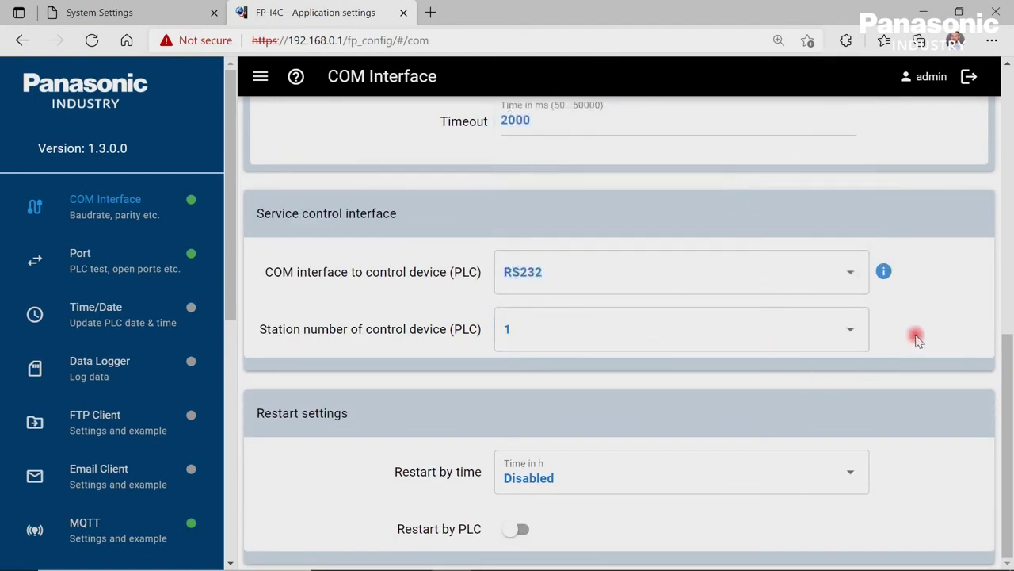
click(145, 268)
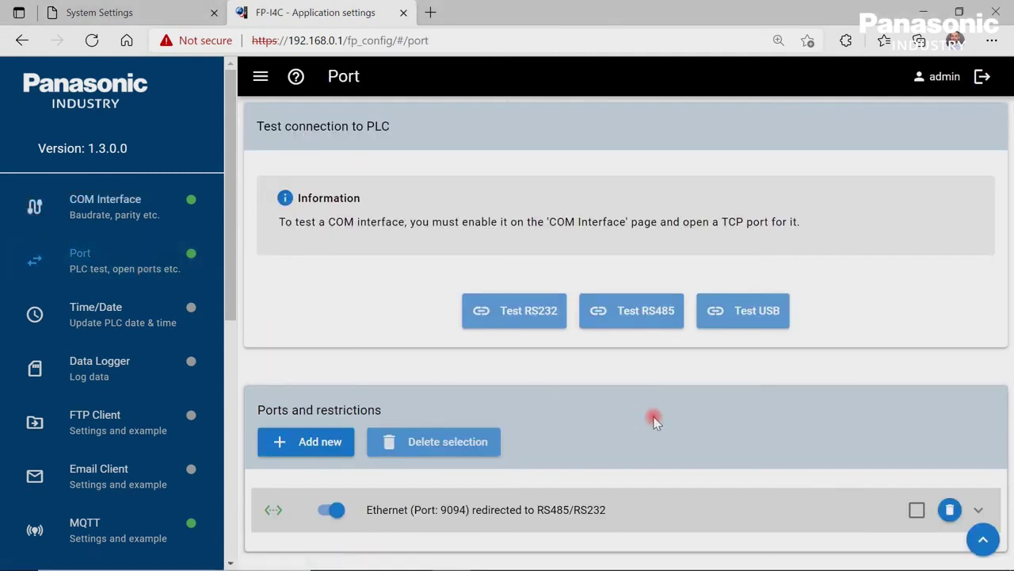
Redirect Ethernet port 9094 to RS232 and save the port settings to the device.
click(979, 510)
scroll(920, 423, down, 4)
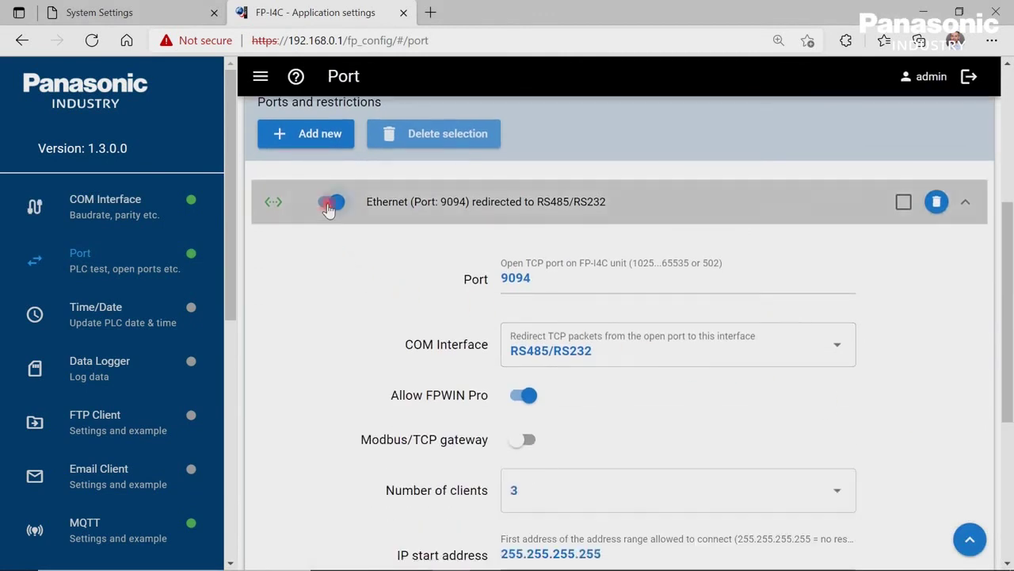
click(330, 203)
click(329, 205)
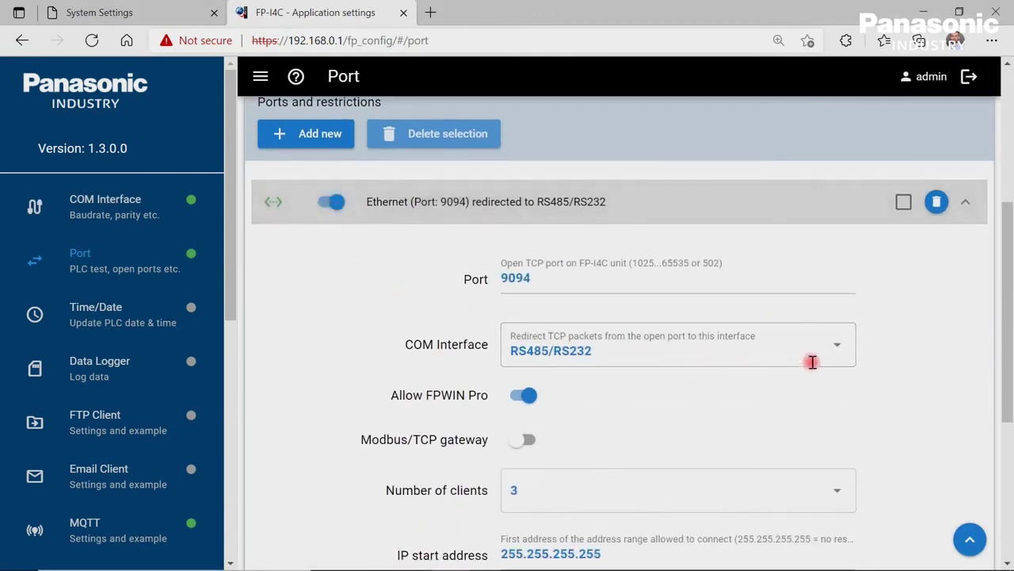
click(840, 347)
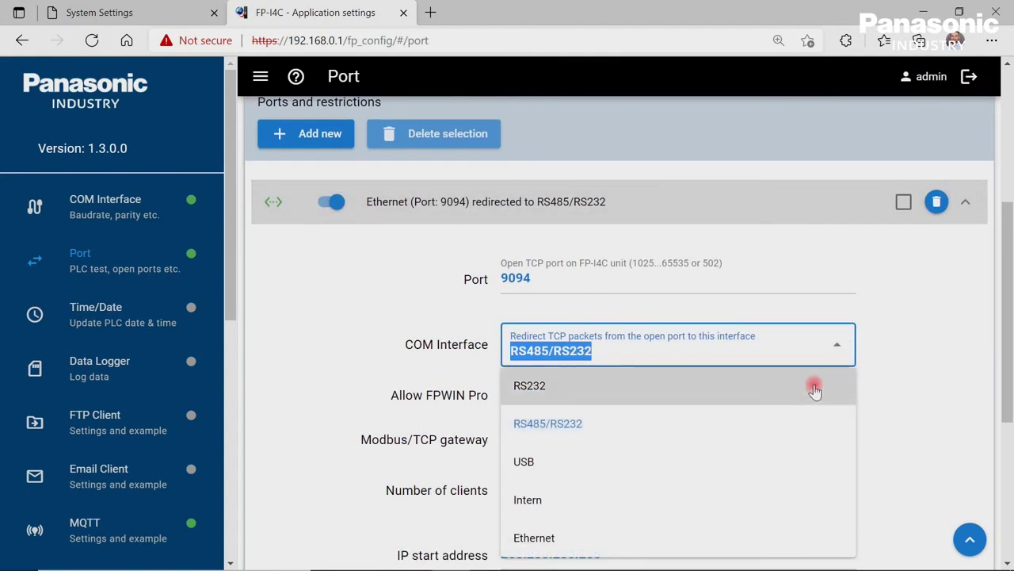
click(810, 385)
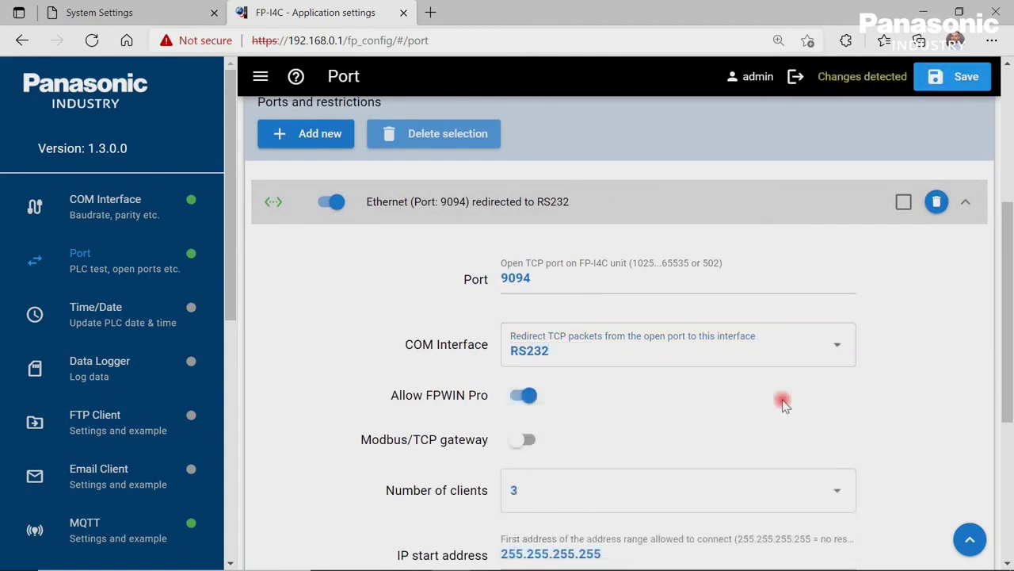
scroll(783, 402, down, 2)
scroll(782, 401, down, 1)
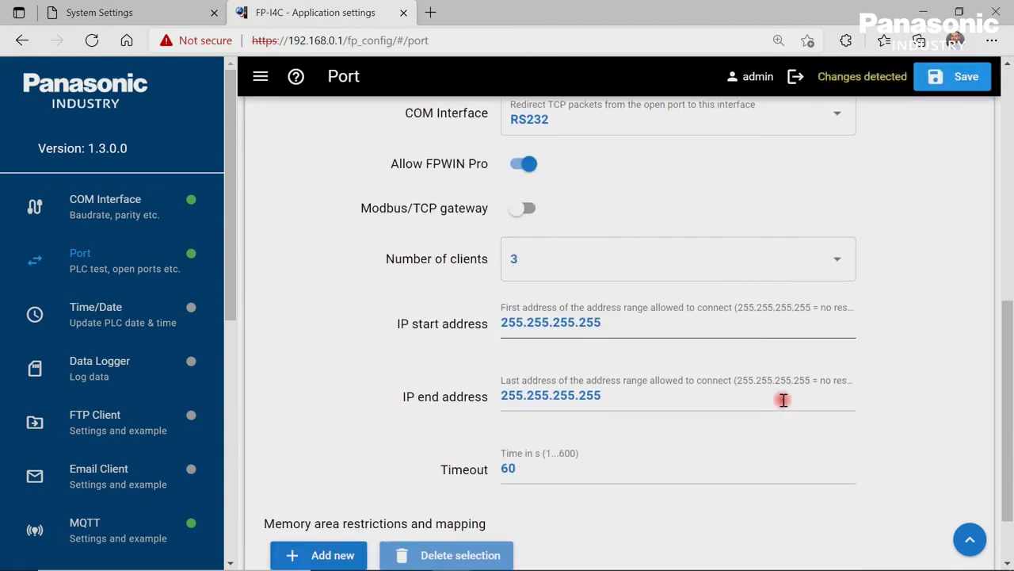
scroll(778, 401, up, 2)
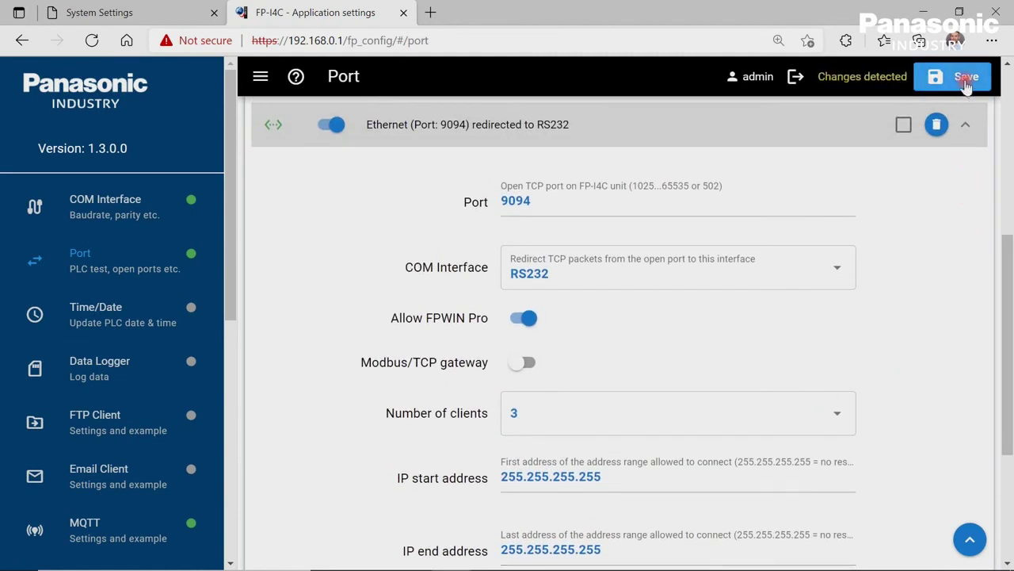
click(966, 84)
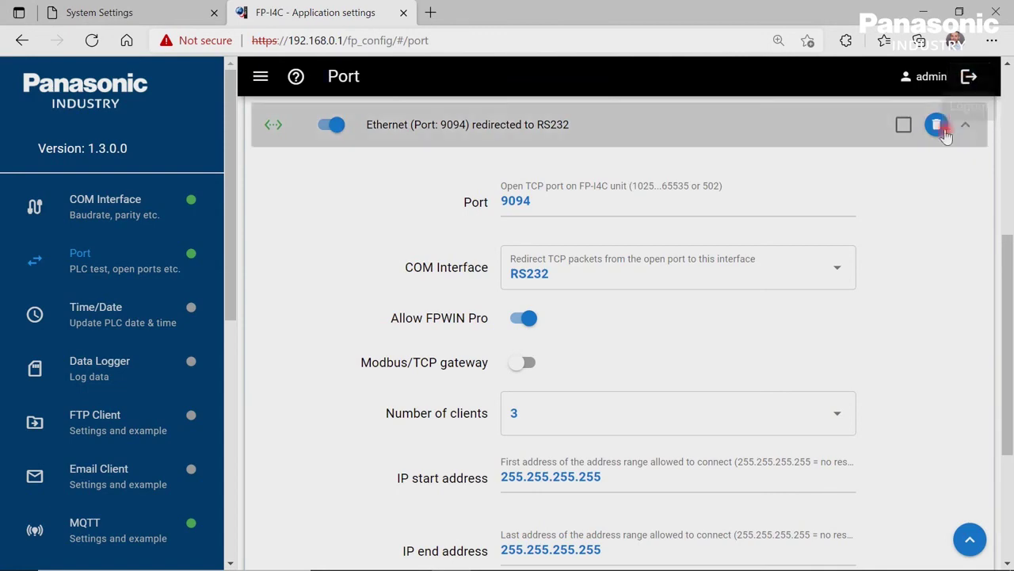
Run the RS232 test, confirming the FP0H C32ET/EP PLC responds, then go to Data Logger.
scroll(928, 140, up, 5)
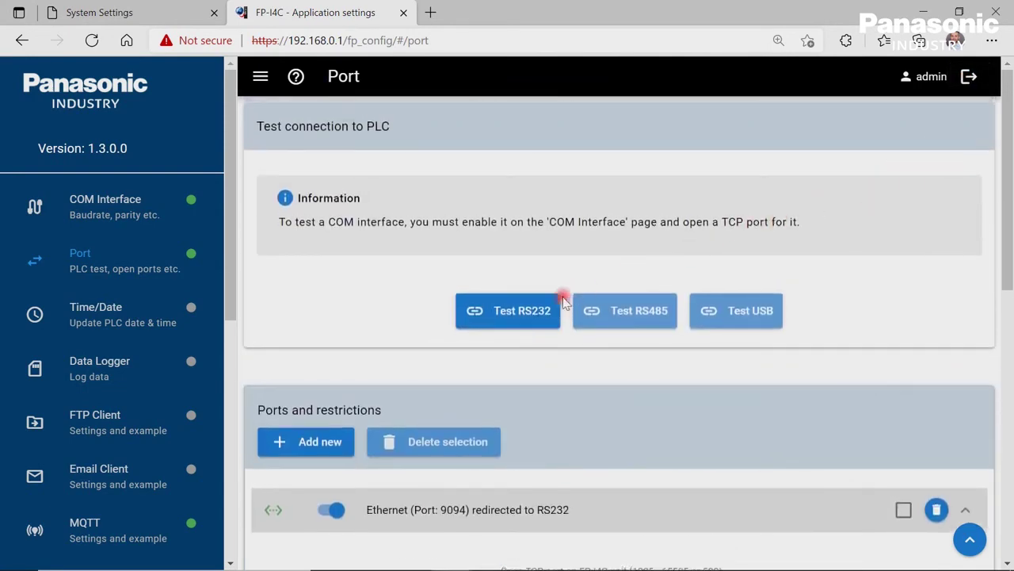
click(521, 311)
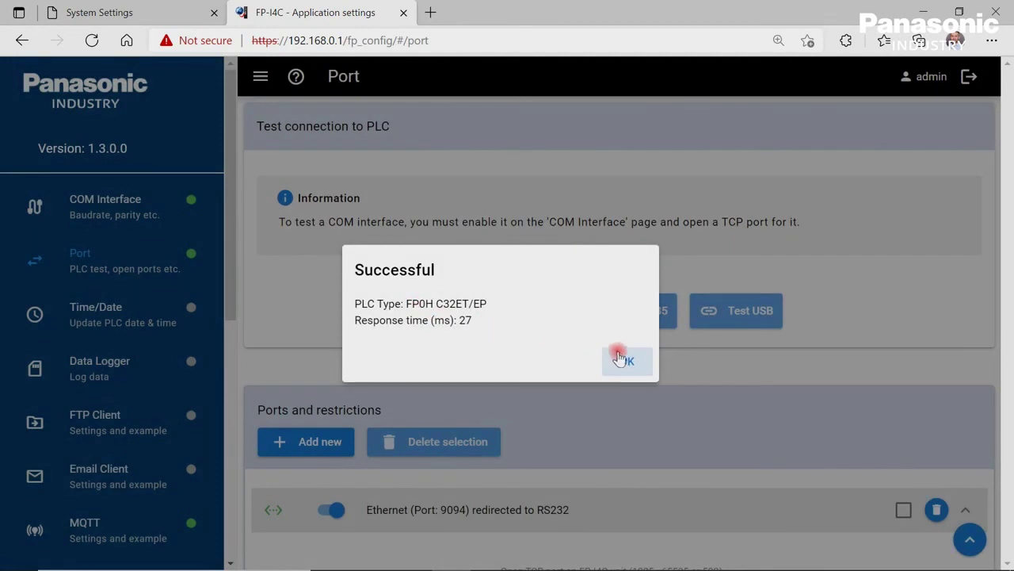
click(627, 362)
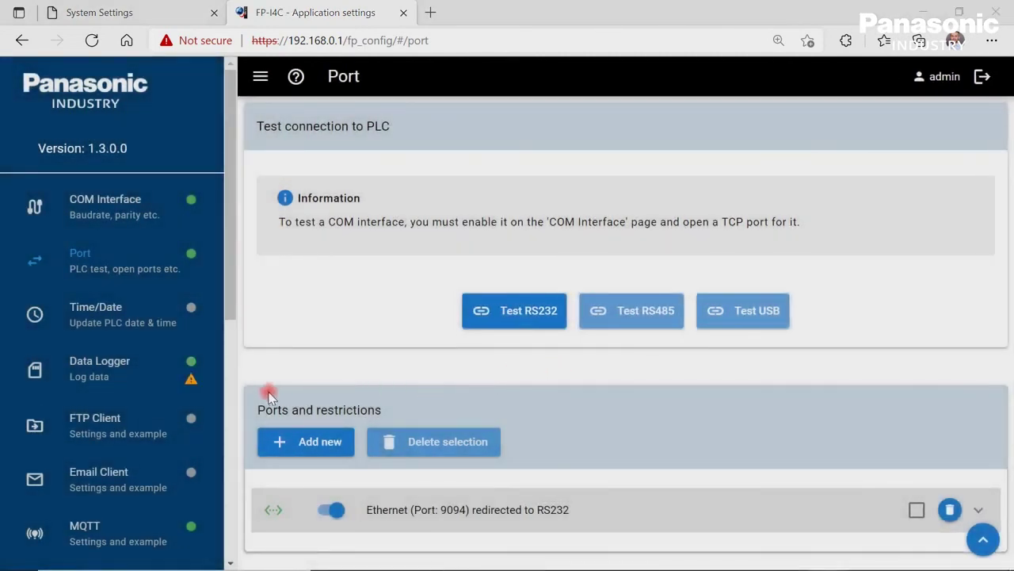
click(107, 371)
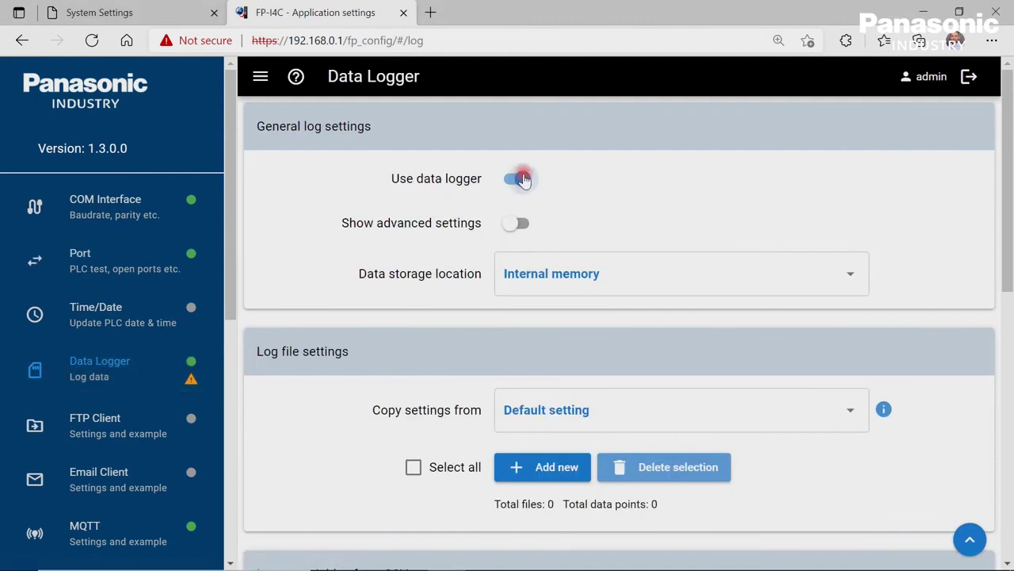
click(519, 179)
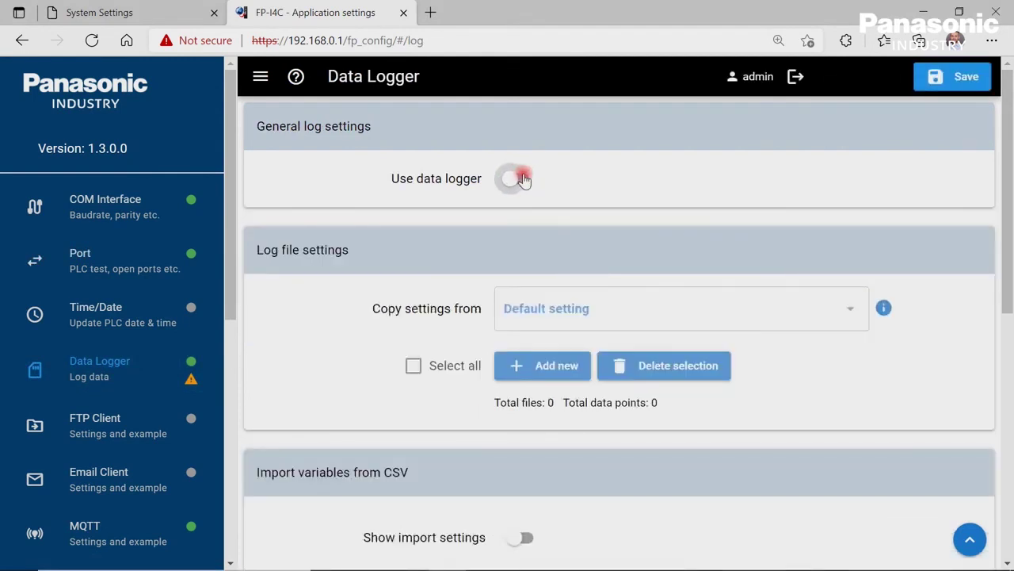
click(519, 179)
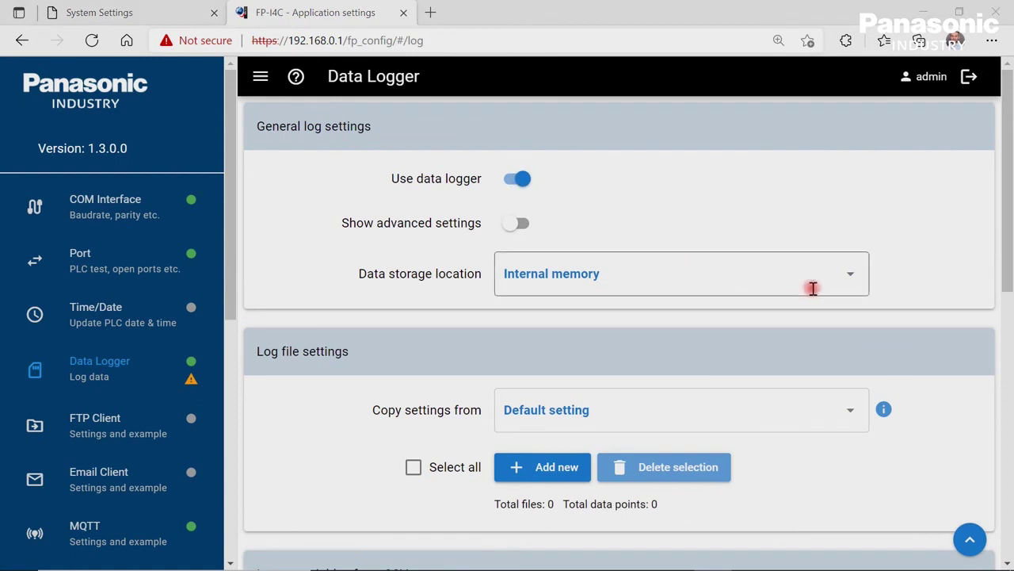
click(852, 277)
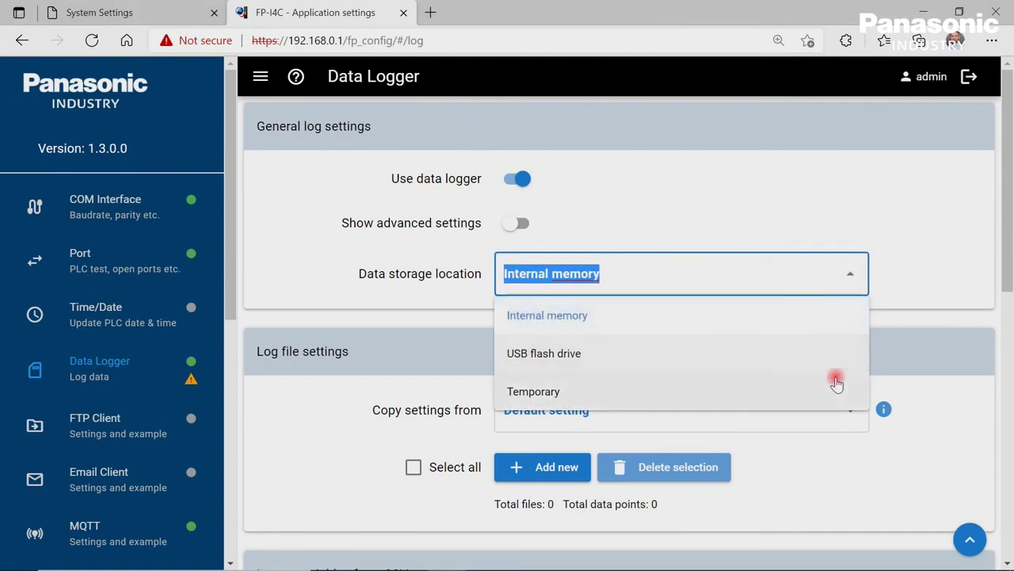
click(824, 317)
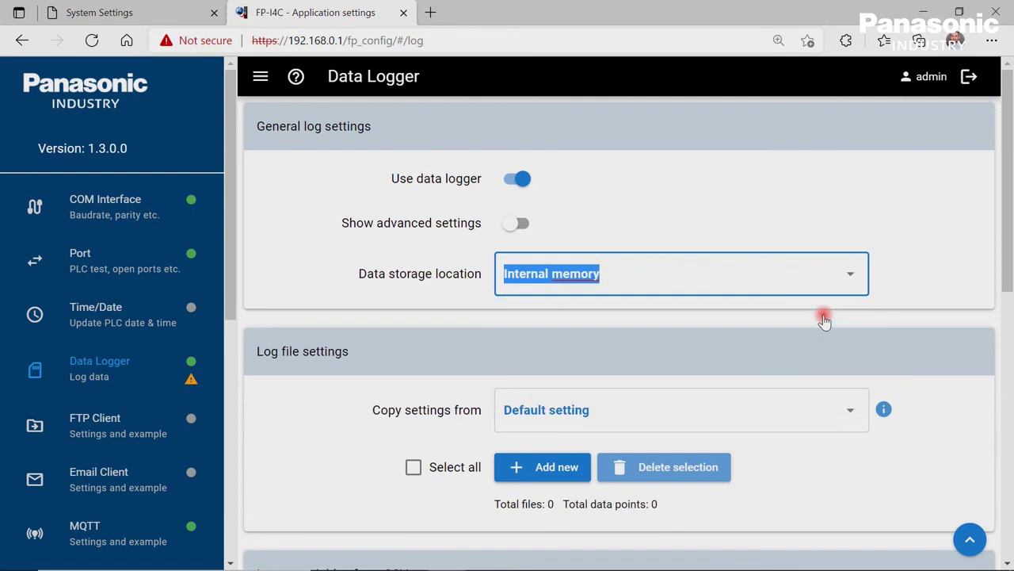
Add a log file named Station1 that starts a new file each day.
scroll(824, 320, down, 3)
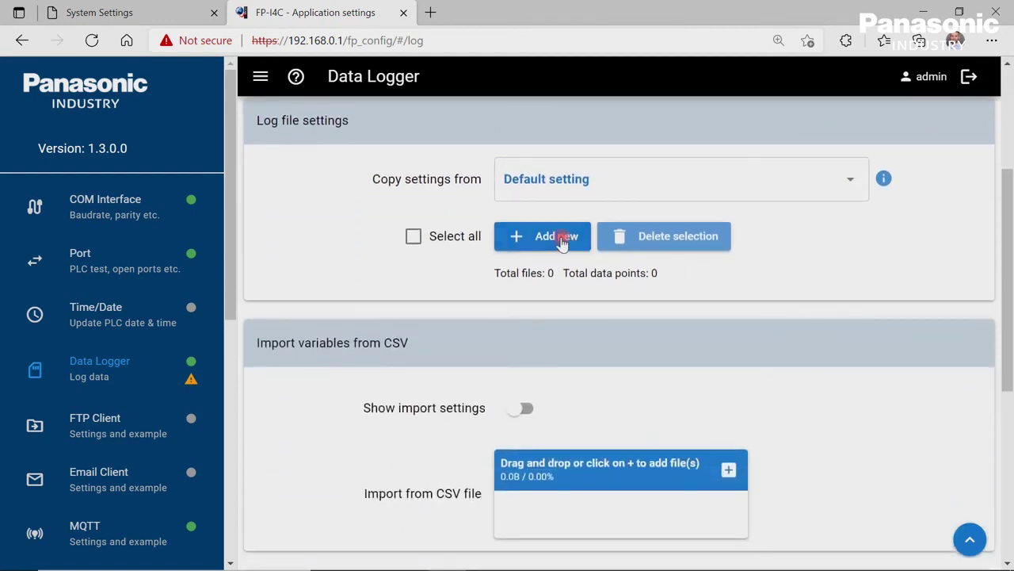
click(560, 240)
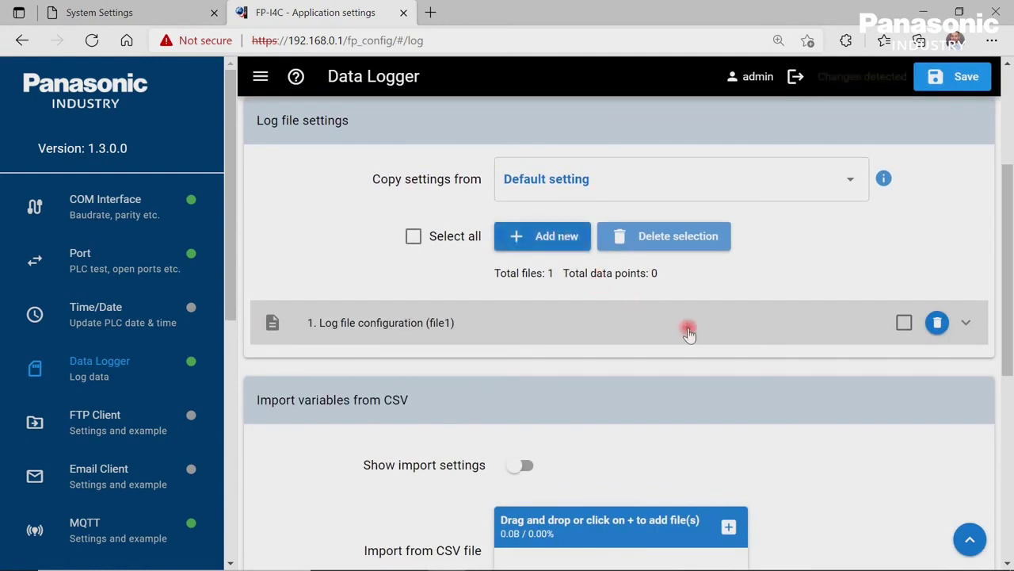
click(967, 325)
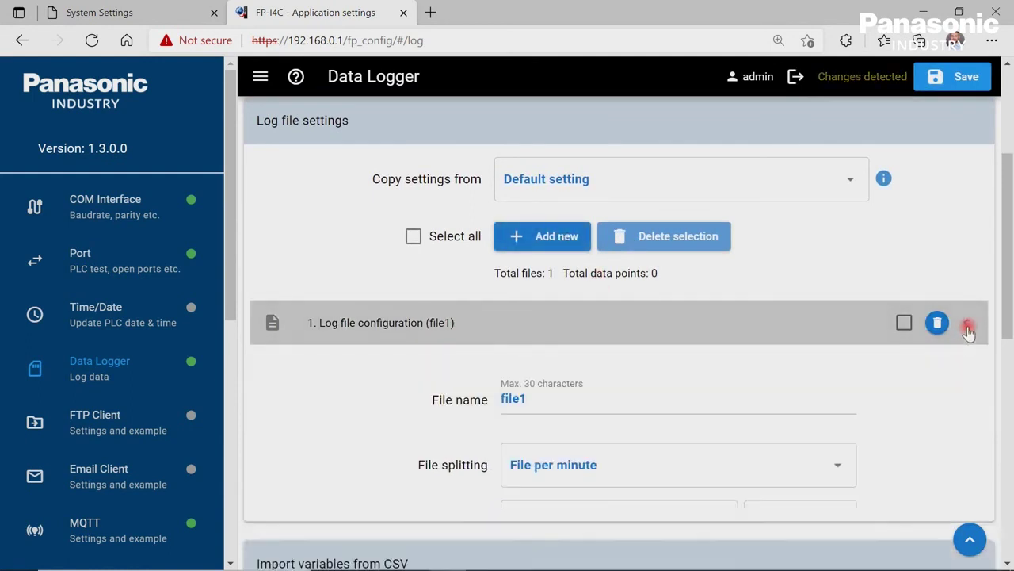
click(707, 405)
key(BackSpace)
key(BackSpace)
key(BackSpace)
key(BackSpace)
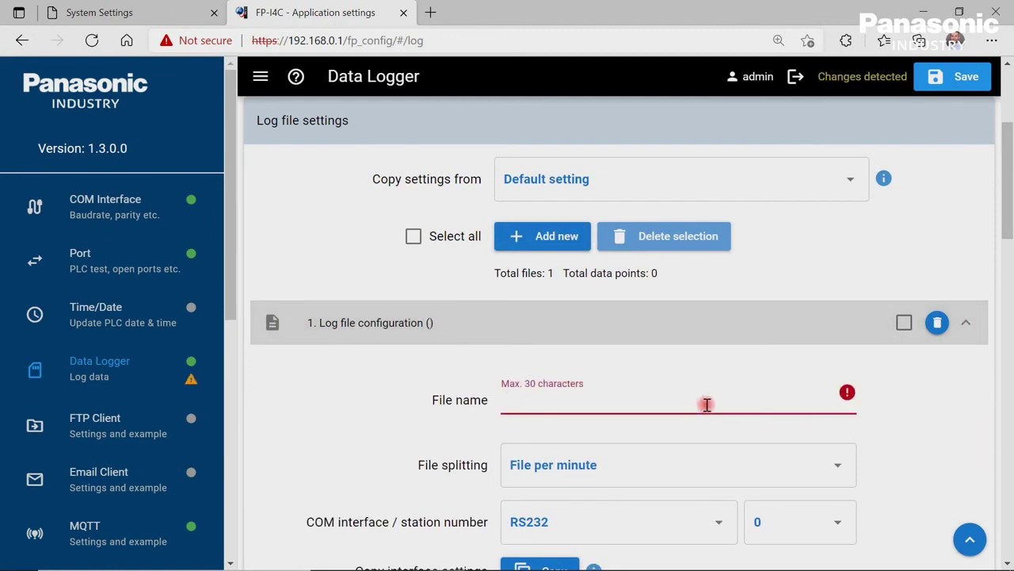
text(S)
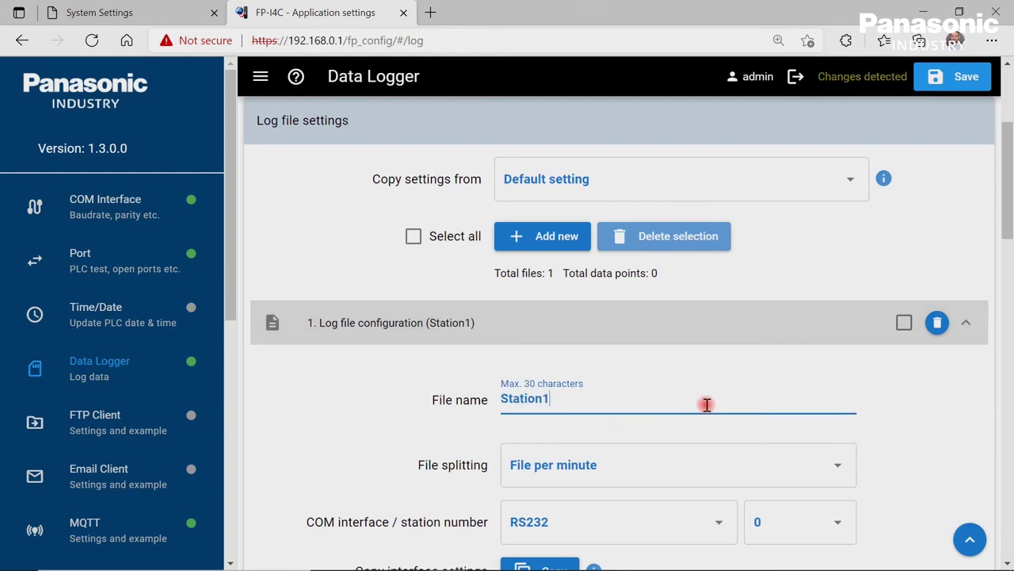
text(tation1)
click(840, 465)
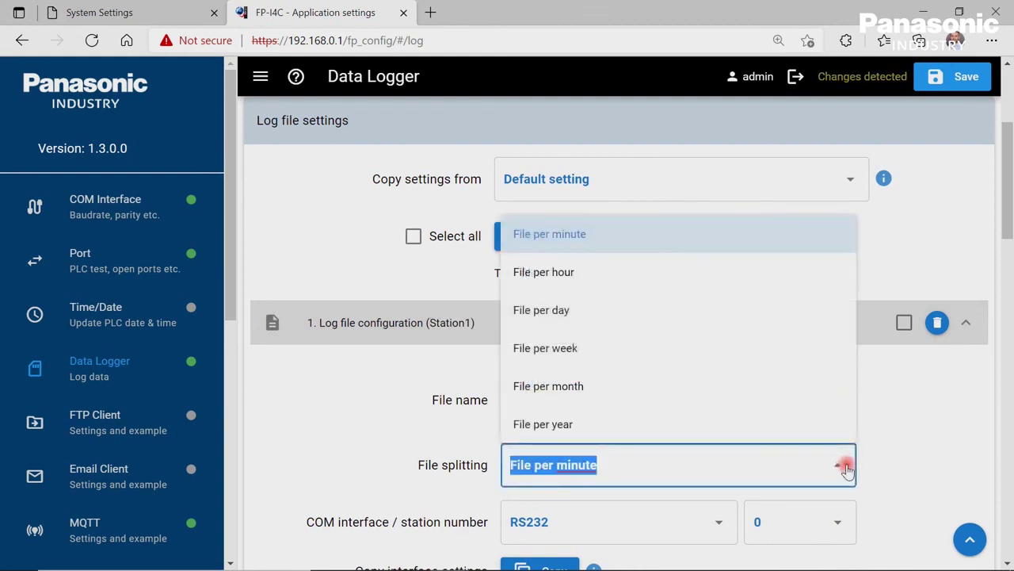
click(651, 313)
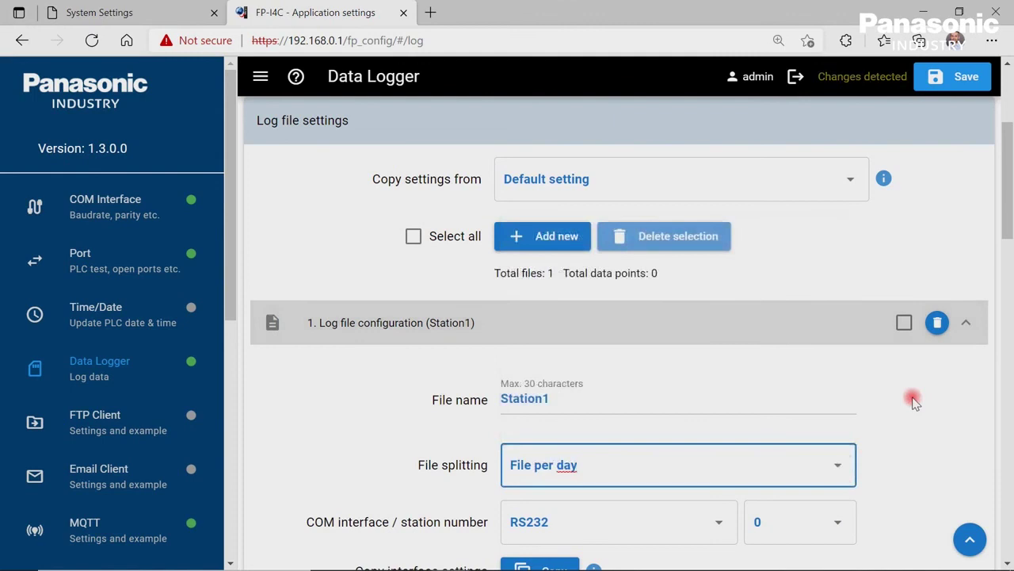
Set Station1's COM interface to RS232 and station number to 1.
scroll(914, 402, down, 2)
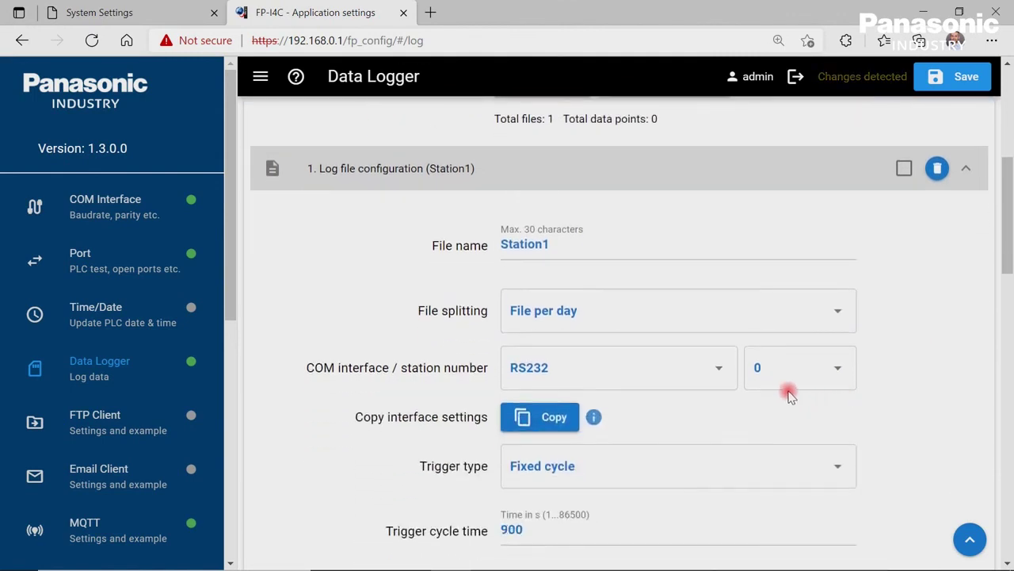
click(722, 373)
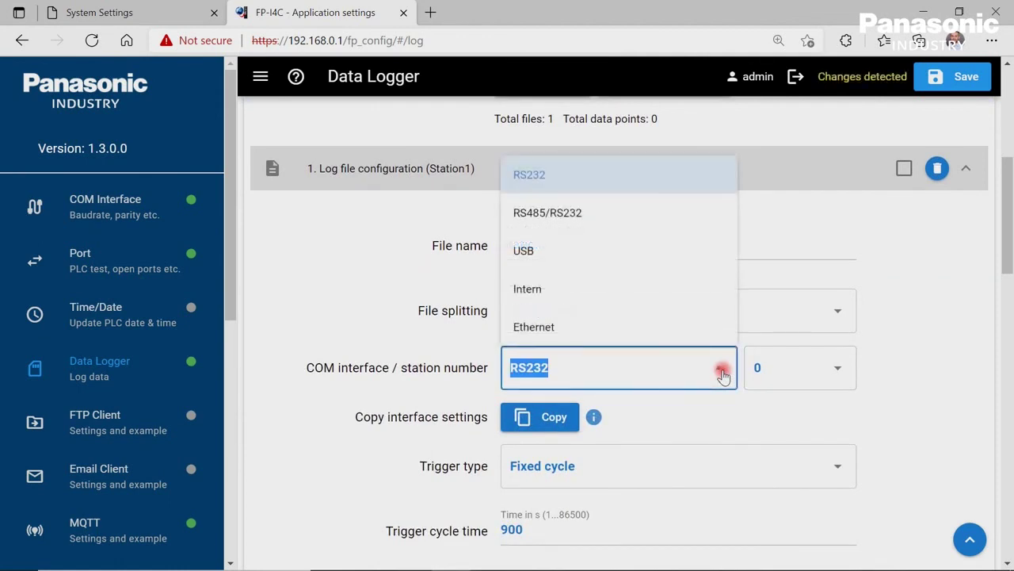
click(668, 177)
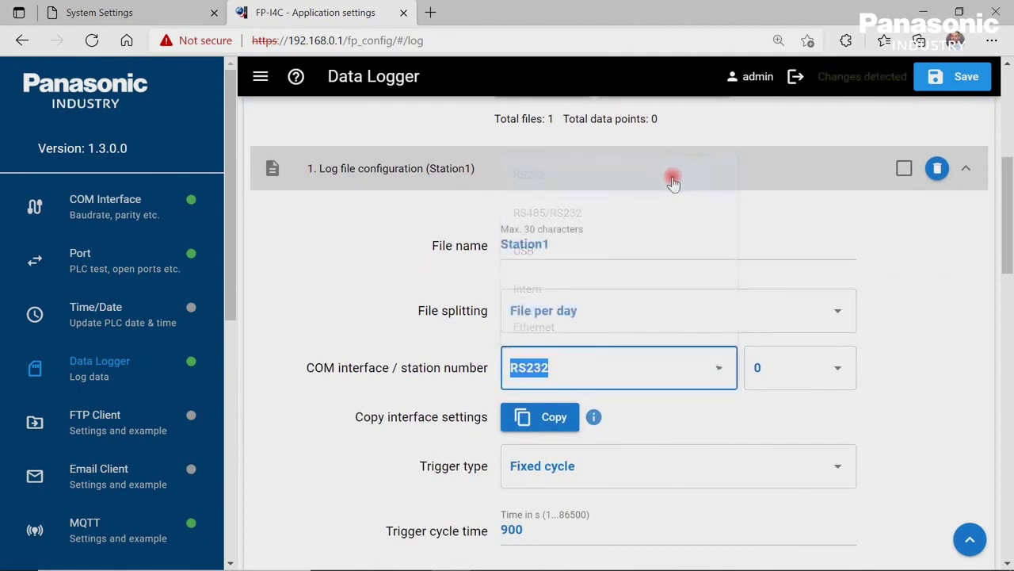
click(842, 375)
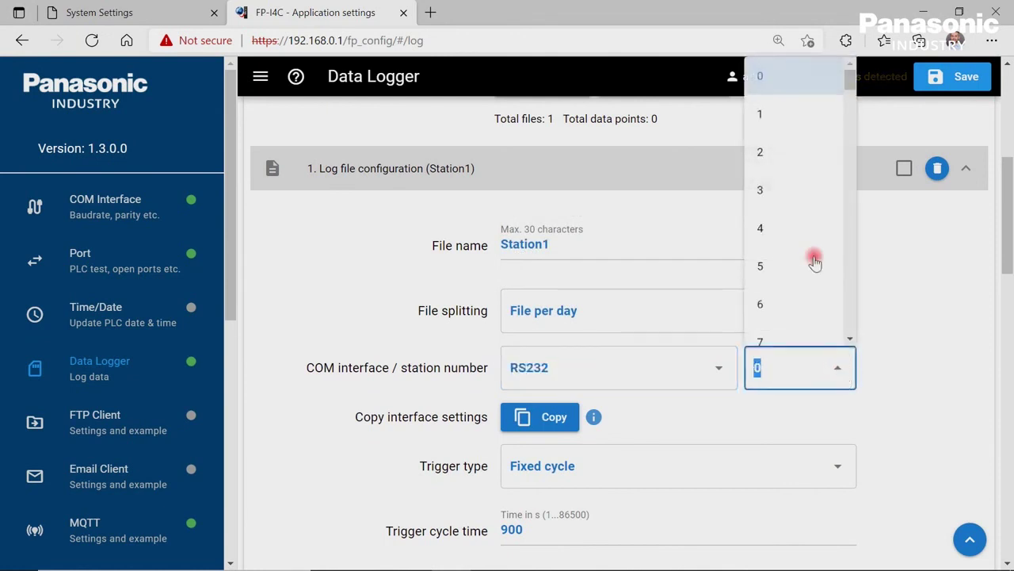
click(798, 121)
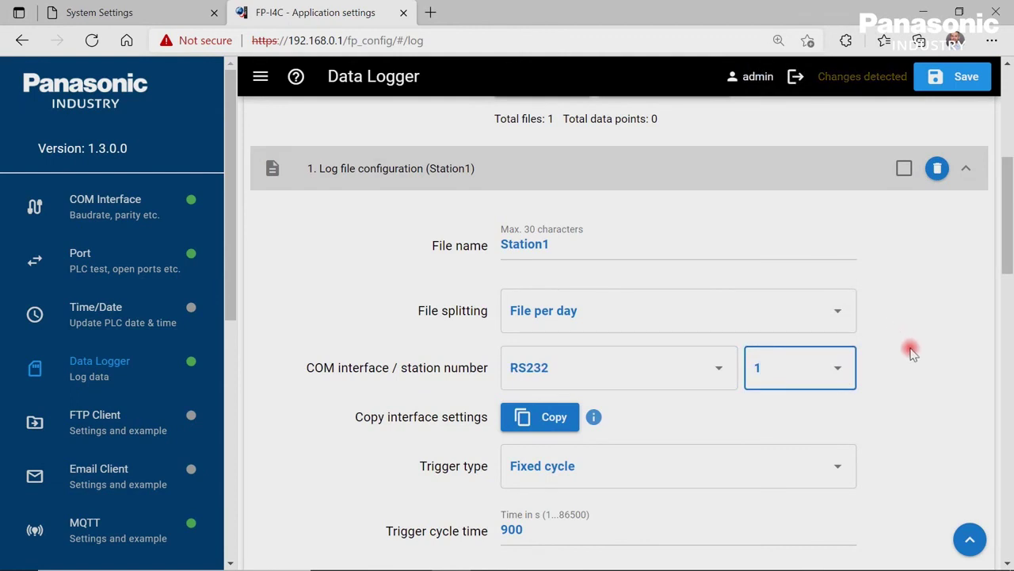
Keep the Fixed cycle trigger and change the cycle time from 900 to 5 s.
scroll(911, 353, down, 2)
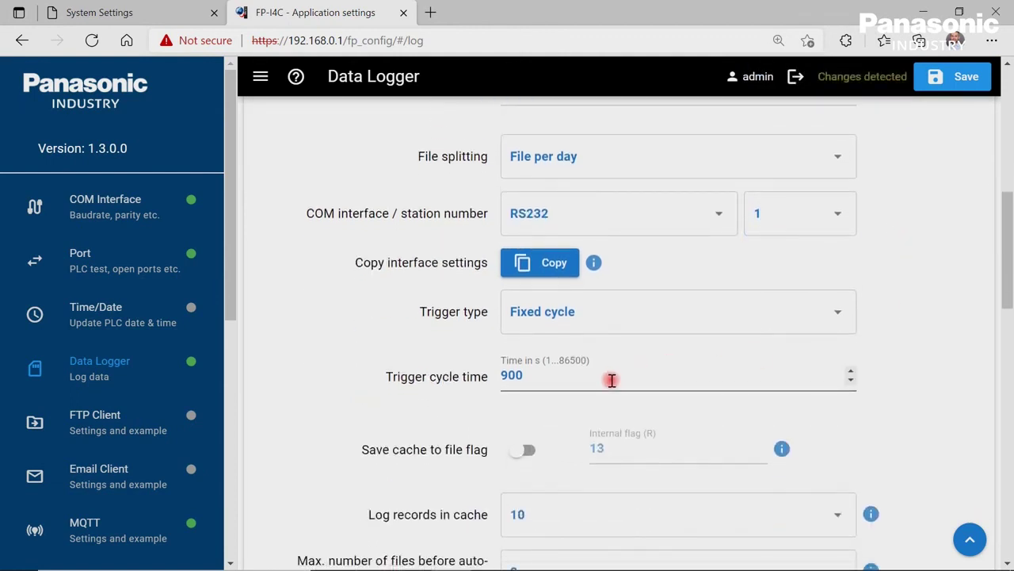
click(841, 313)
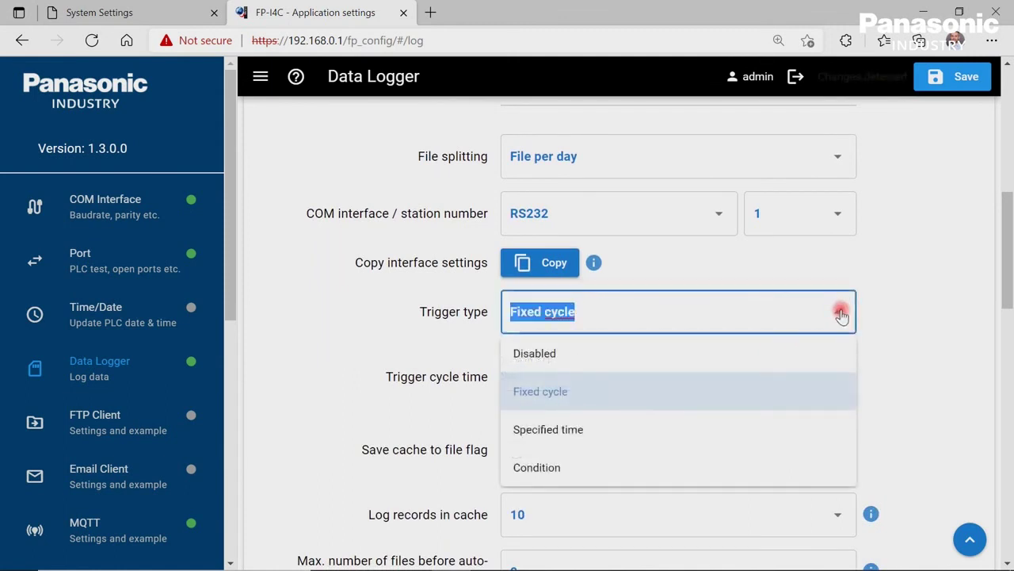
click(841, 313)
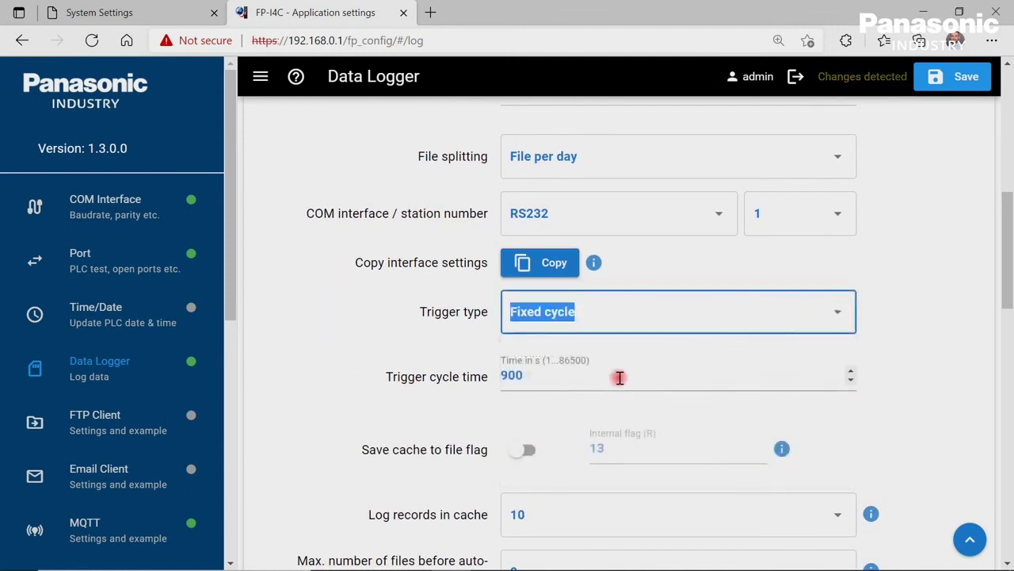
click(480, 374)
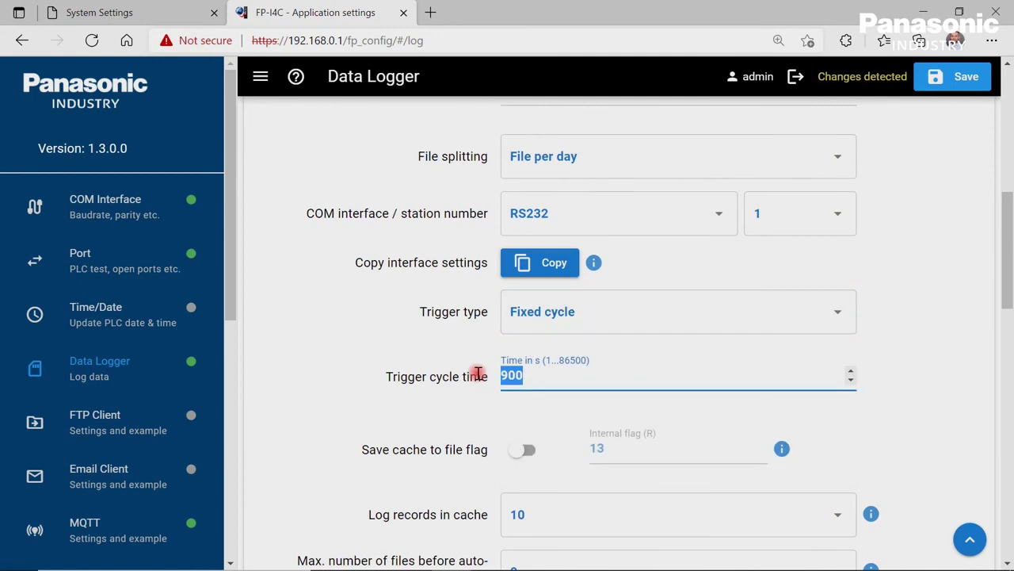
text(5)
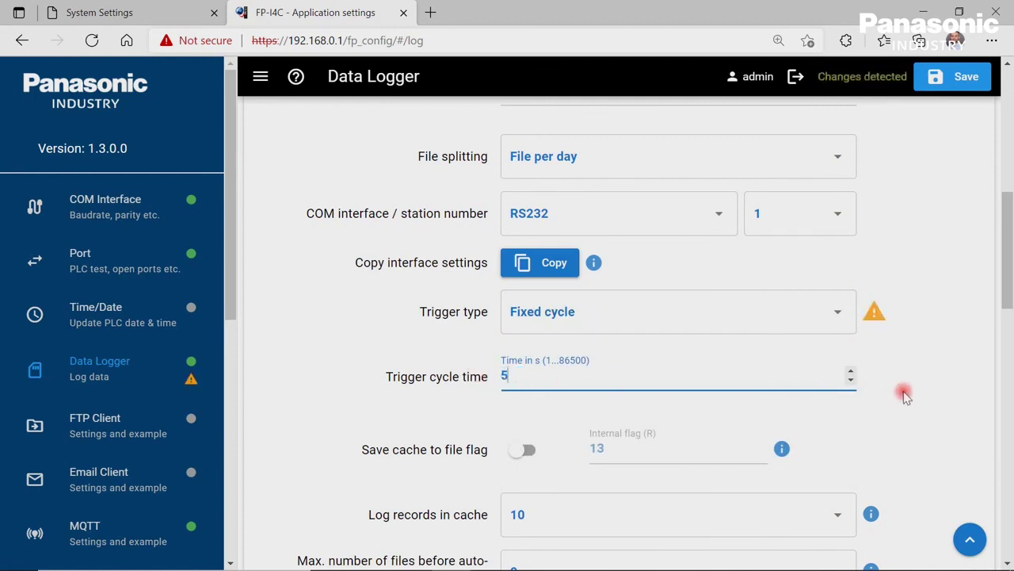
scroll(906, 396, down, 1)
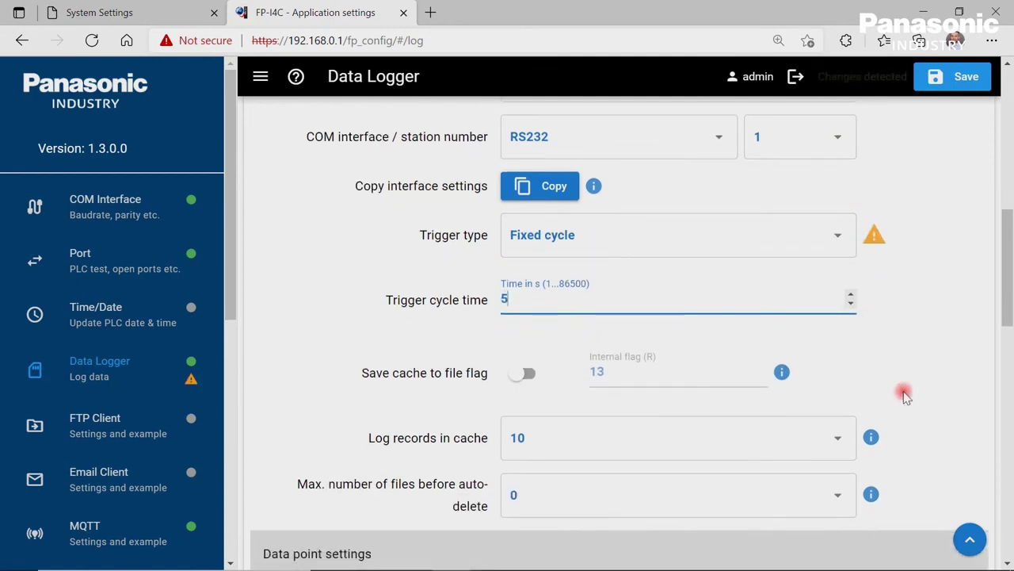
scroll(906, 396, down, 1)
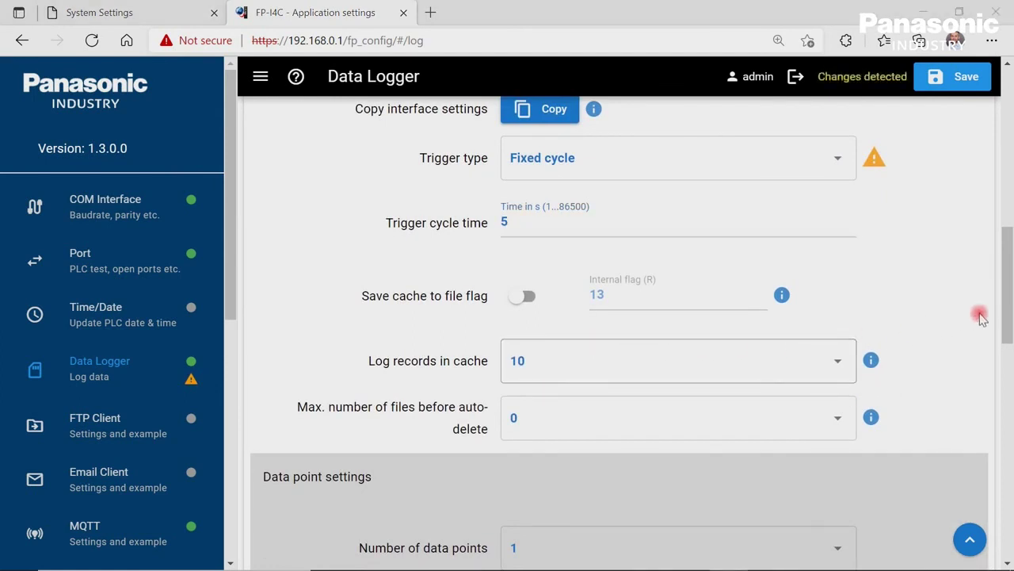
drag(1008, 287, 1003, 371)
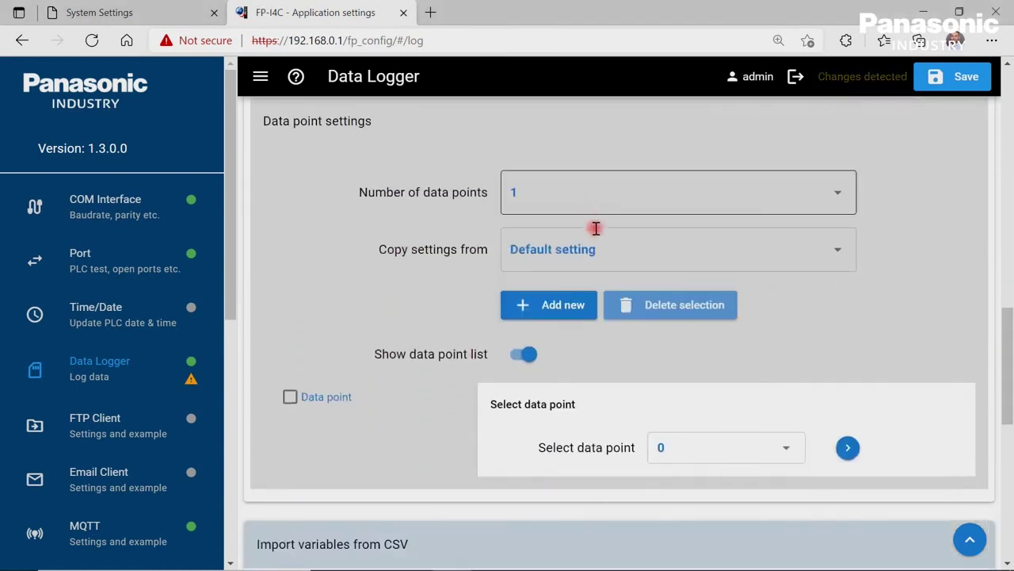
Add a new data point from Default setting and rename record1 to Temperatur.
click(593, 266)
click(564, 304)
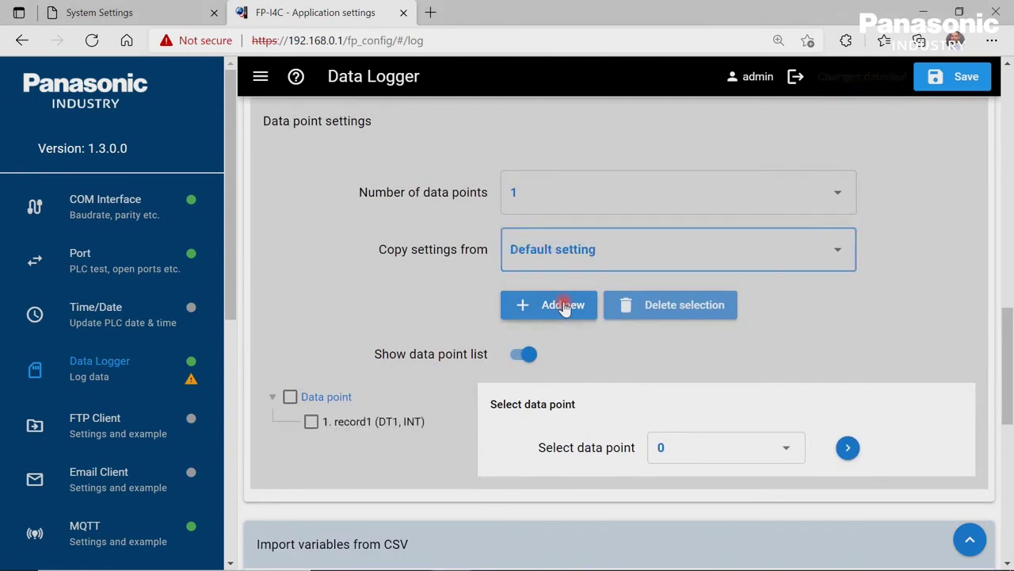
click(374, 422)
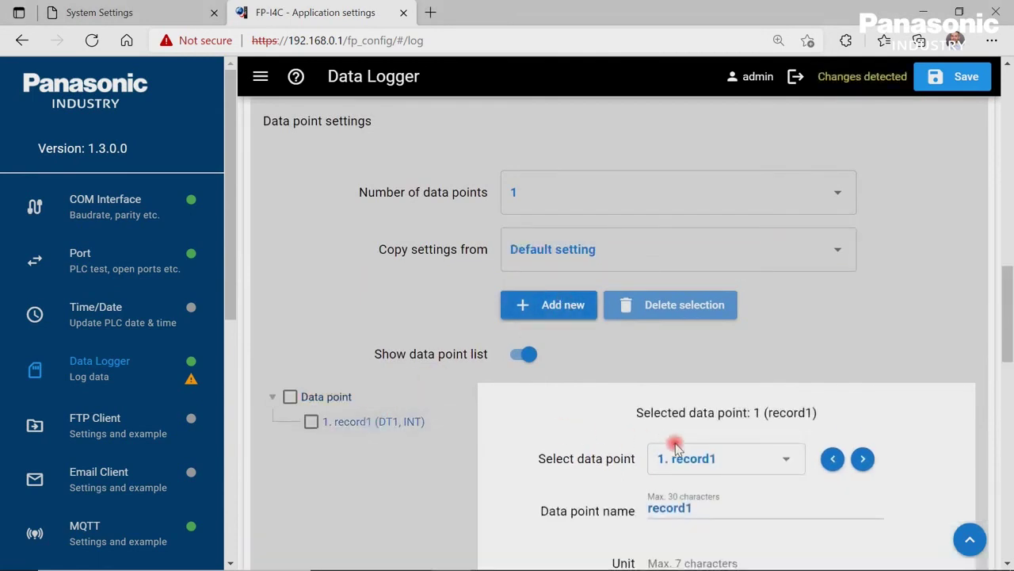
scroll(737, 444, down, 3)
click(718, 278)
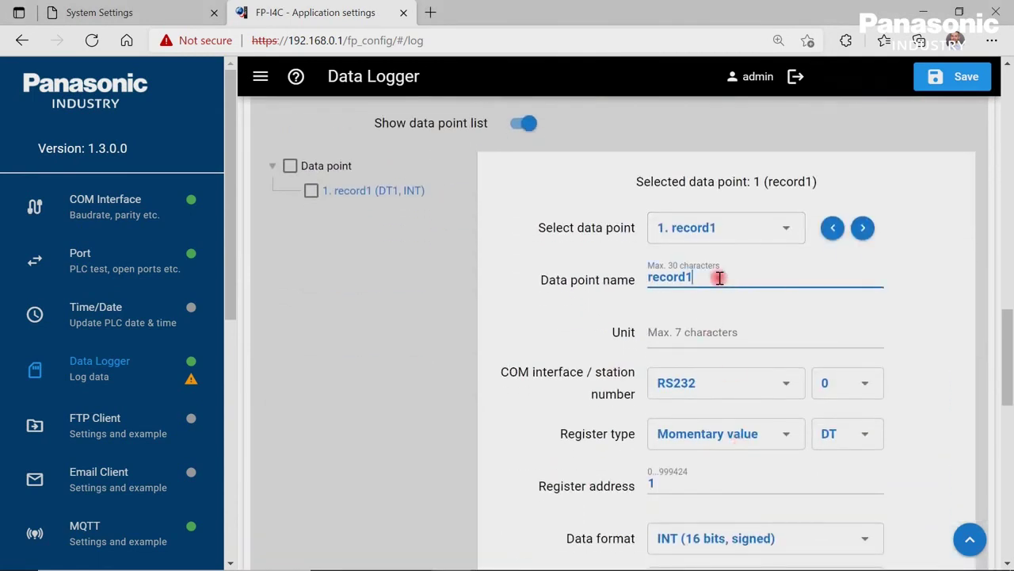
key(BackSpace)
key(BackSpace)
key(BackSpace)
key(BackSpace)
key(BackSpace)
key(BackSpace)
key(BackSpace)
text(Tem)
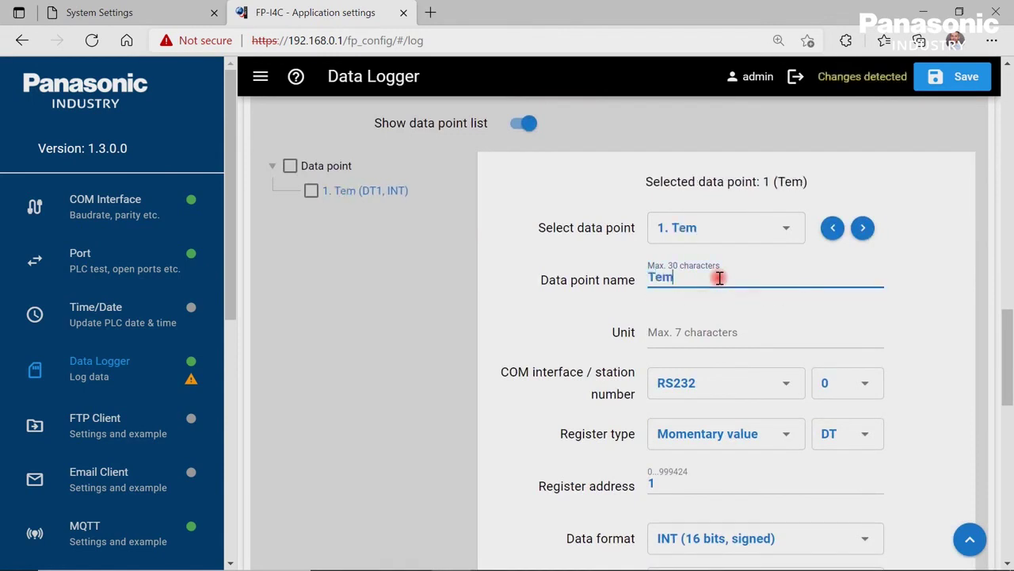
text(peratur)
Give Temperatur unit Celsius, station number 1 and register address DT100.
click(719, 334)
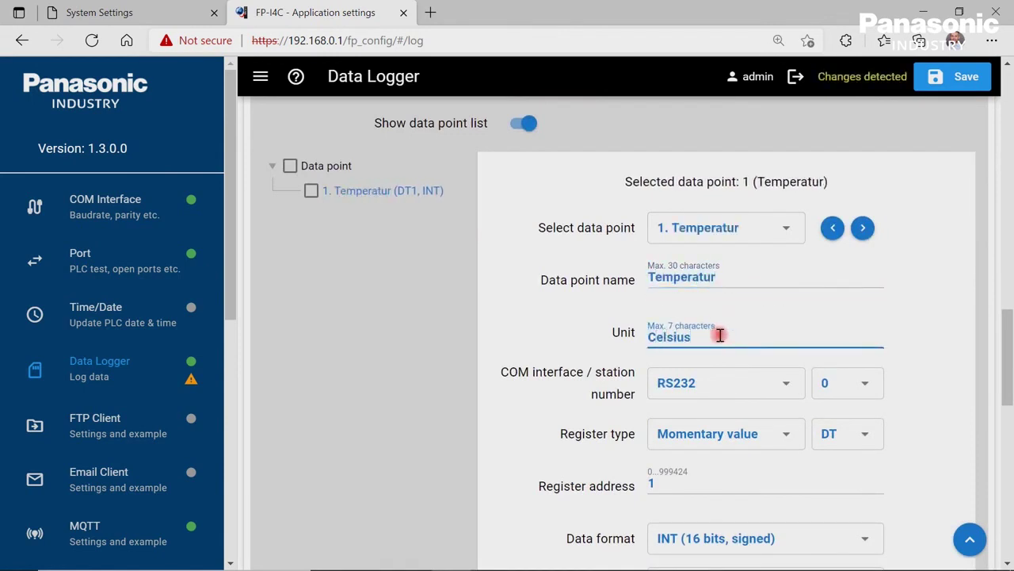
click(867, 381)
click(840, 167)
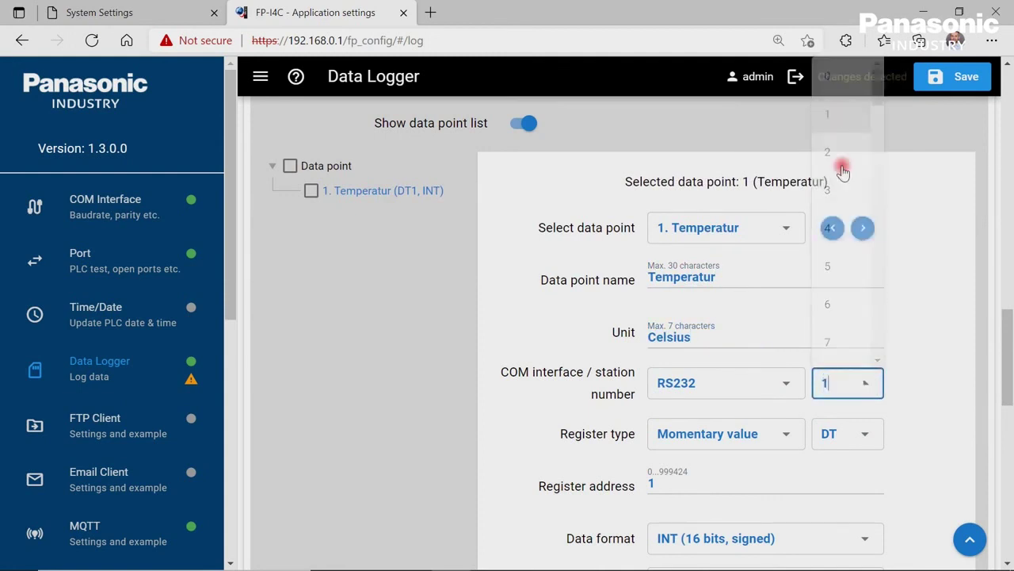
scroll(920, 367, down, 2)
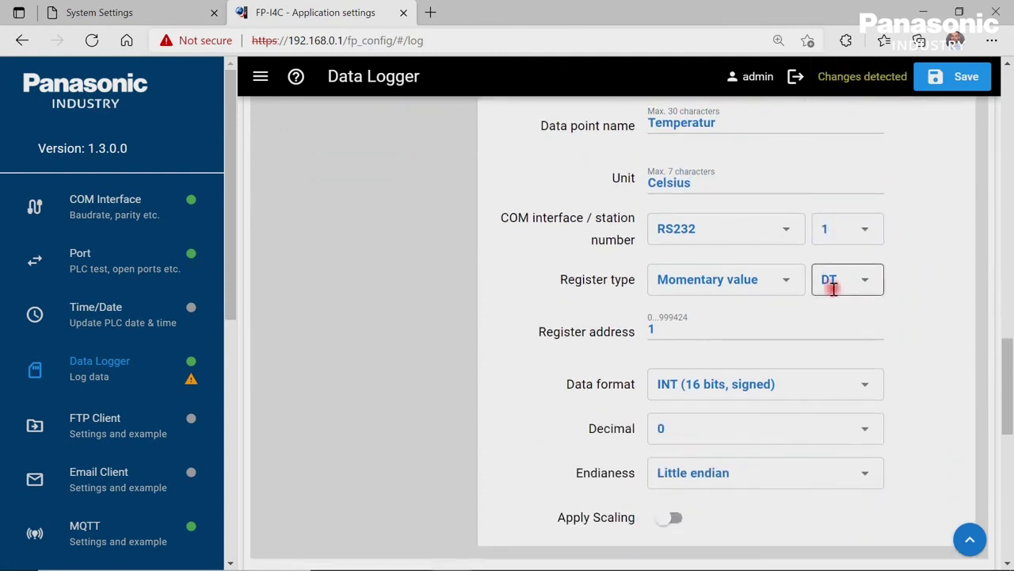
click(736, 327)
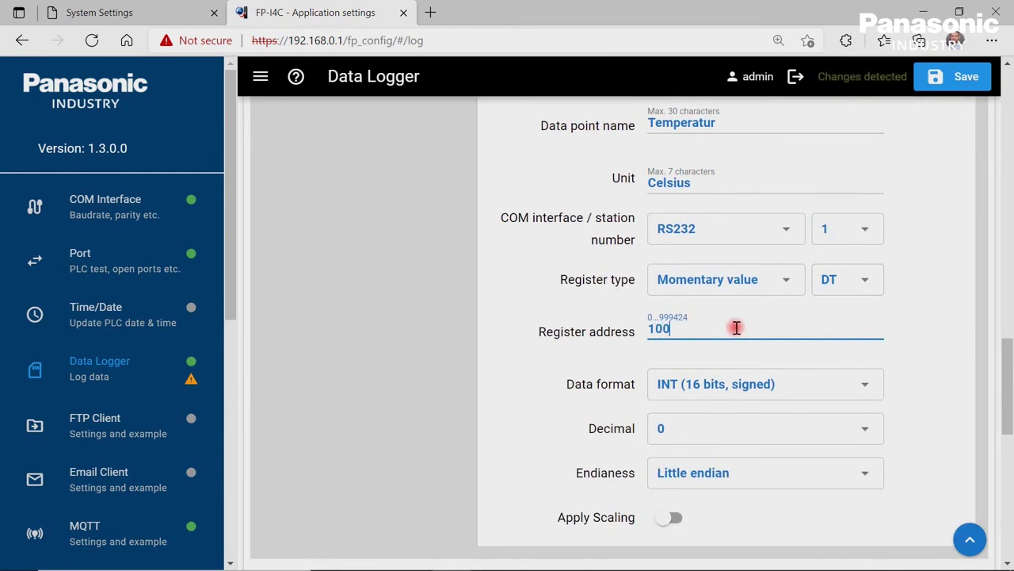
click(931, 407)
scroll(931, 408, down, 3)
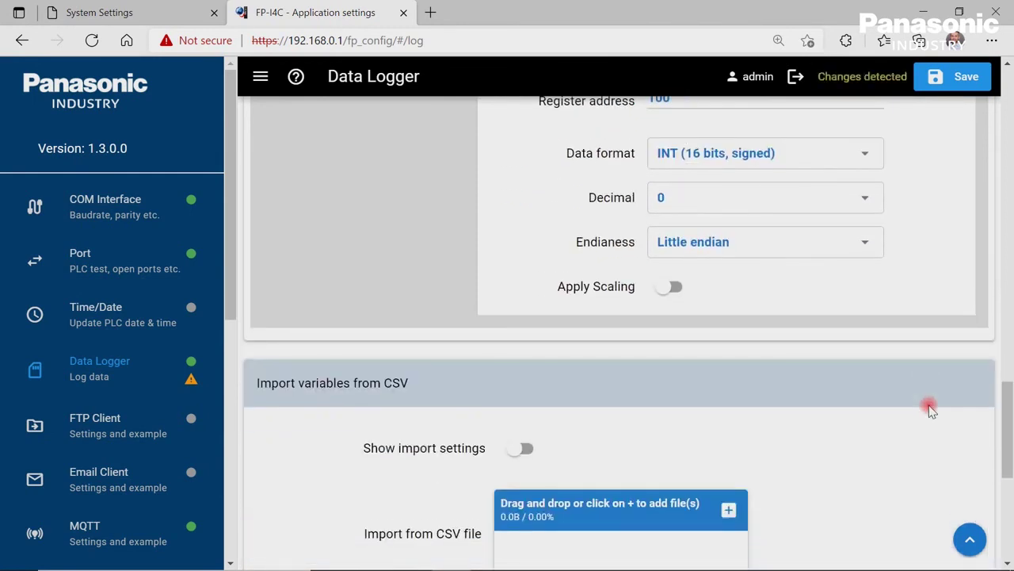
Save the Data Logger configuration and confirm the settings-saved message appears.
click(966, 79)
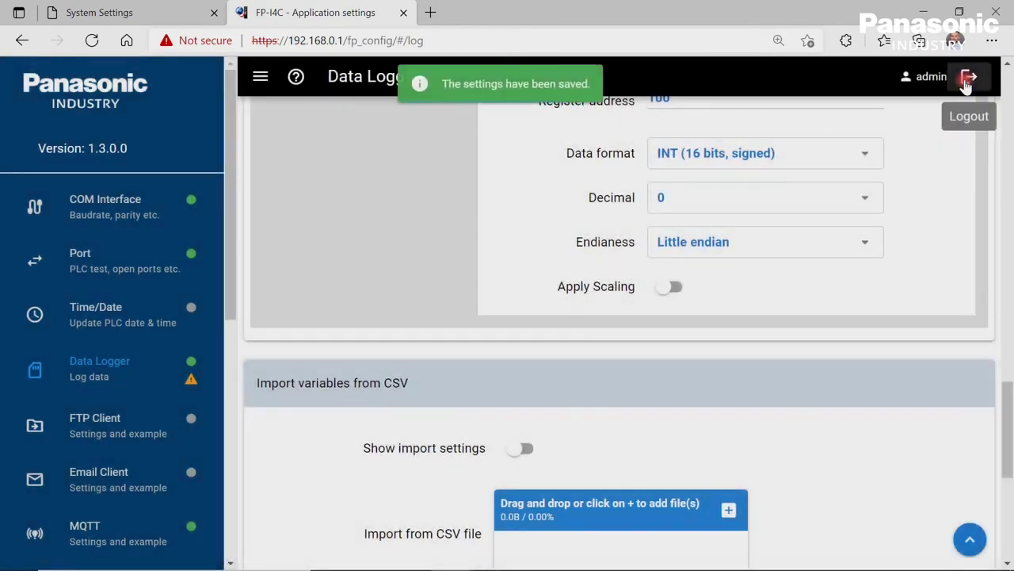
scroll(928, 224, down, 3)
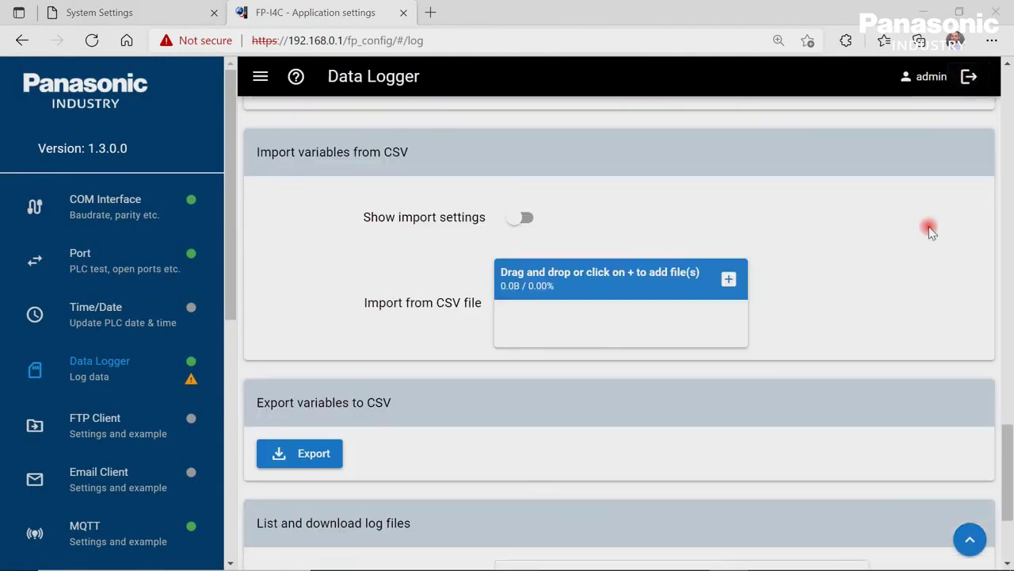
scroll(929, 229, down, 3)
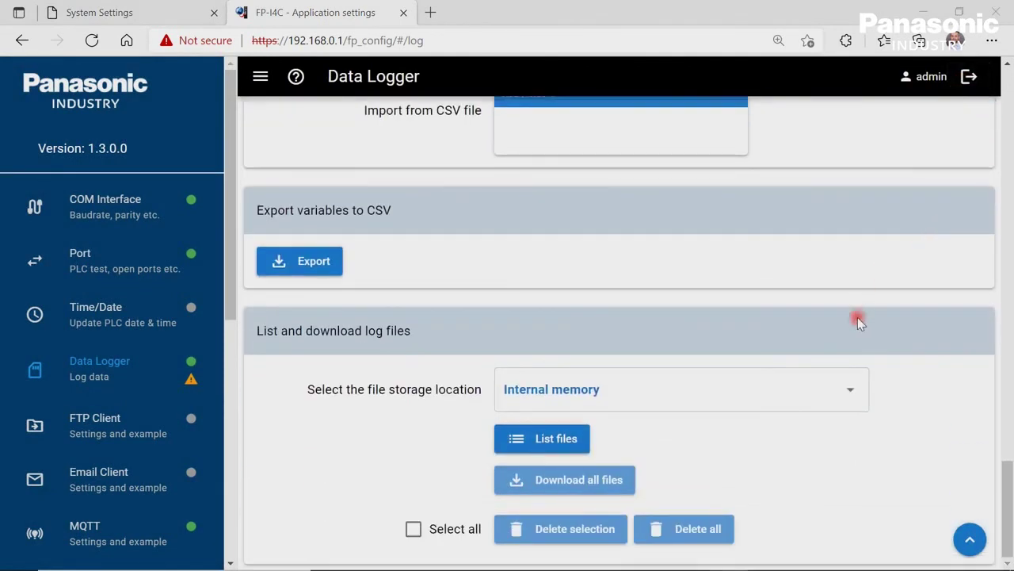
List the internal-memory log files and download Station1(2021-10-12).CSV.
click(576, 447)
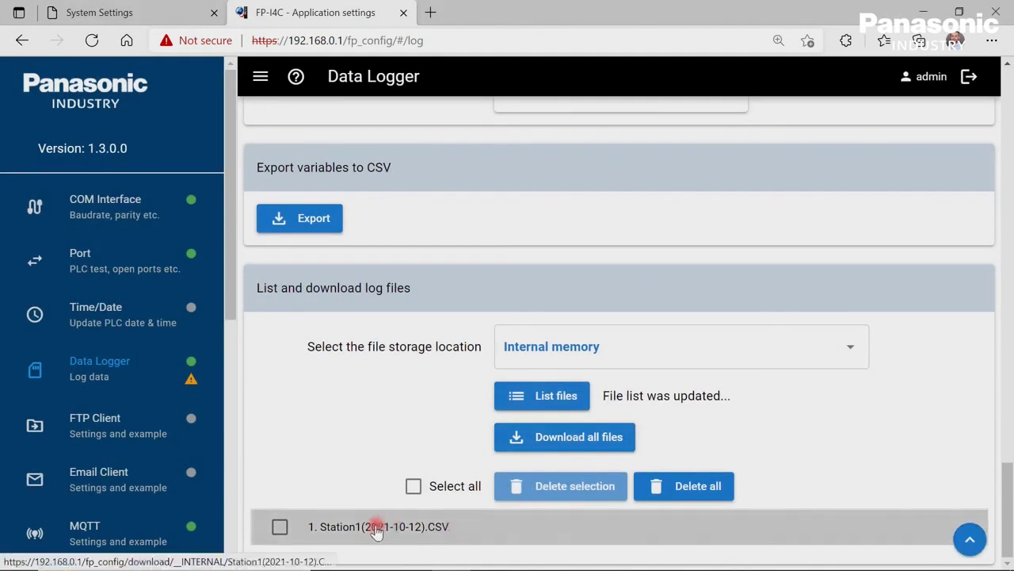
click(376, 527)
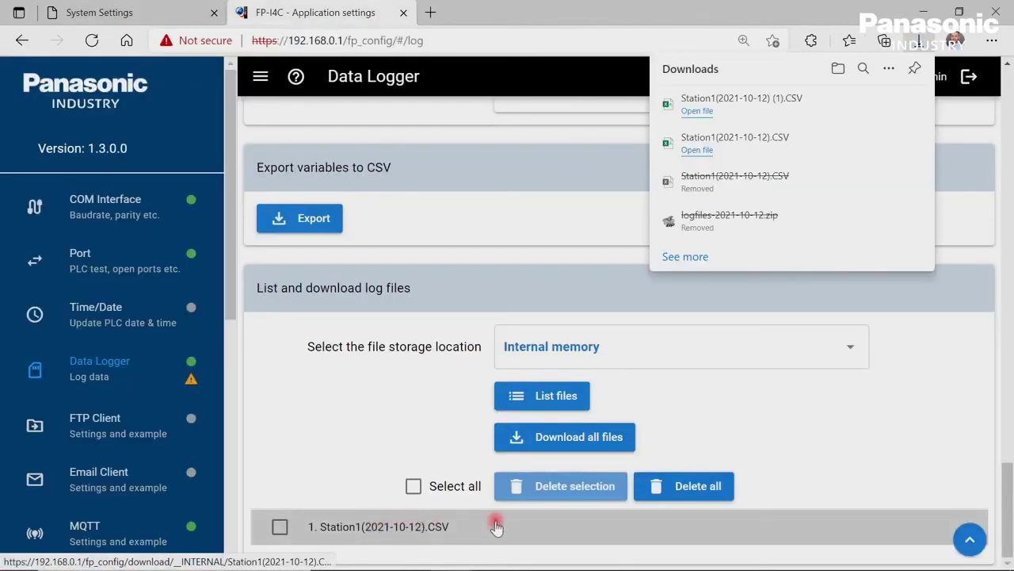